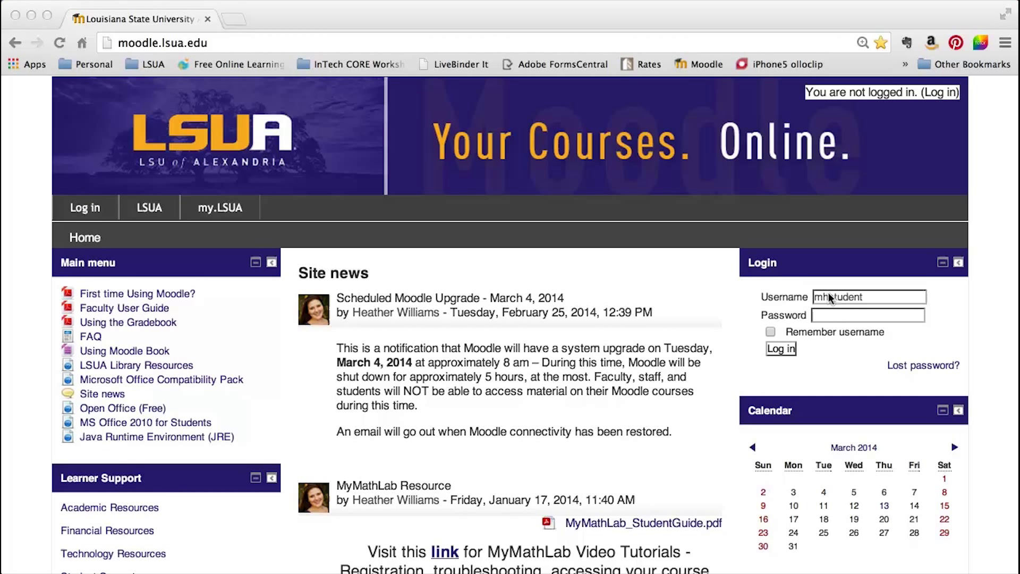
Log in to Moodle with the student account's username and password.
{"action": "left_click", "coordinate": [824, 313]}
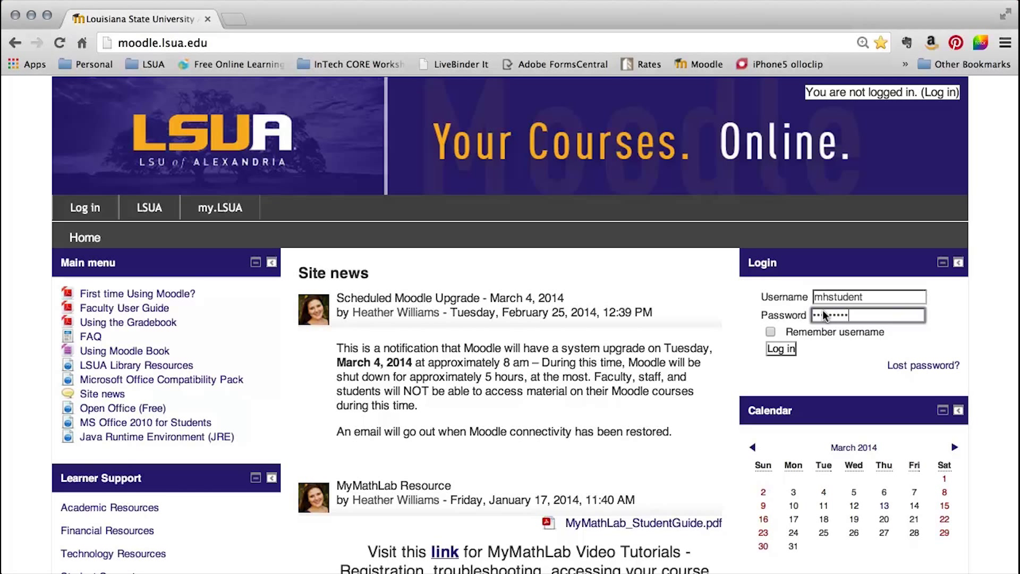
{"action": "left_click", "coordinate": [774, 348]}
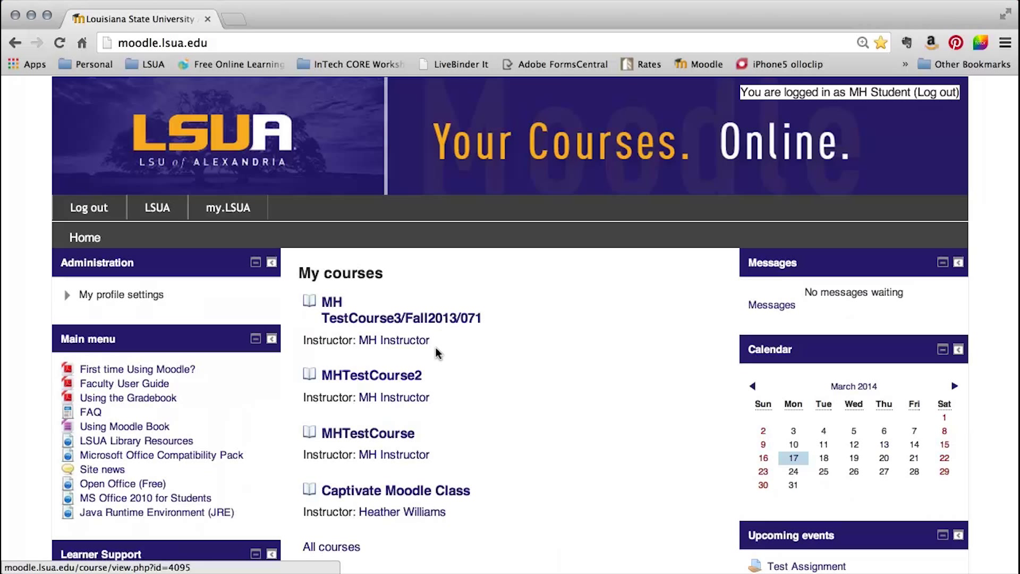
Open the Captivate Moodle Class course and scroll through its resources and topics.
{"action": "left_click", "coordinate": [442, 488]}
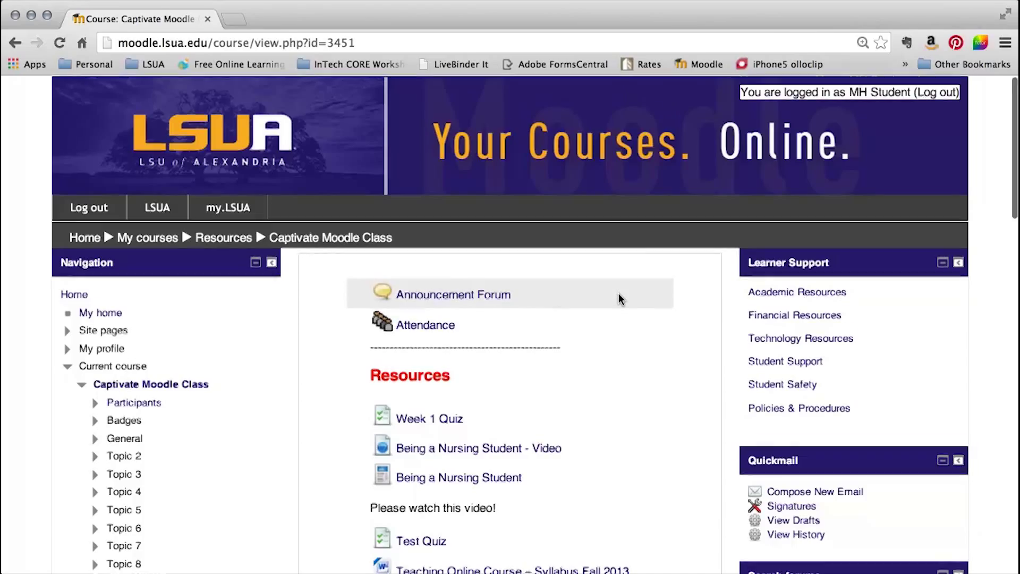
{"action": "scroll", "coordinate": [619, 299], "scroll_direction": "down", "scroll_amount": 6}
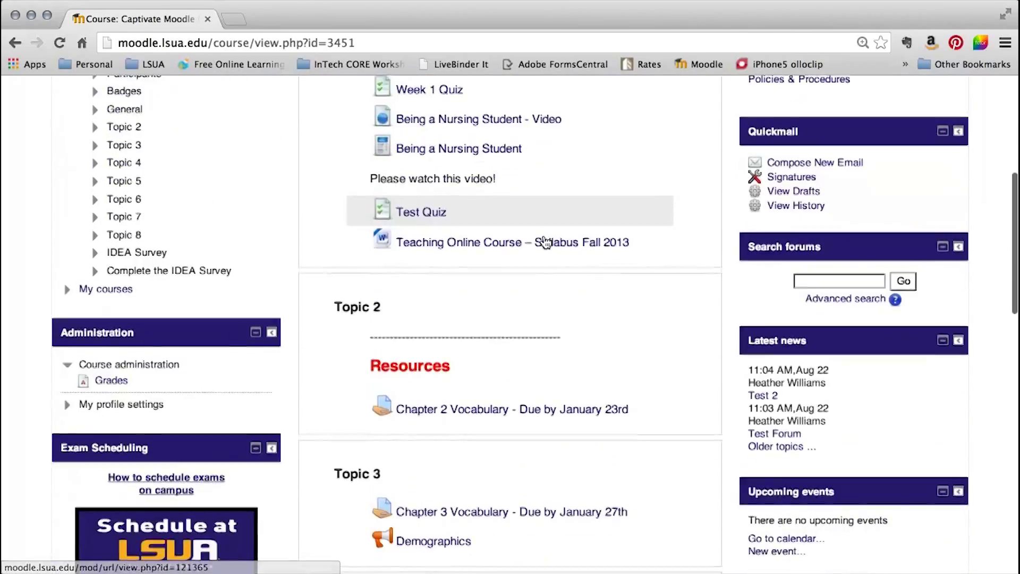
{"action": "scroll", "coordinate": [545, 244], "scroll_direction": "down", "scroll_amount": 4}
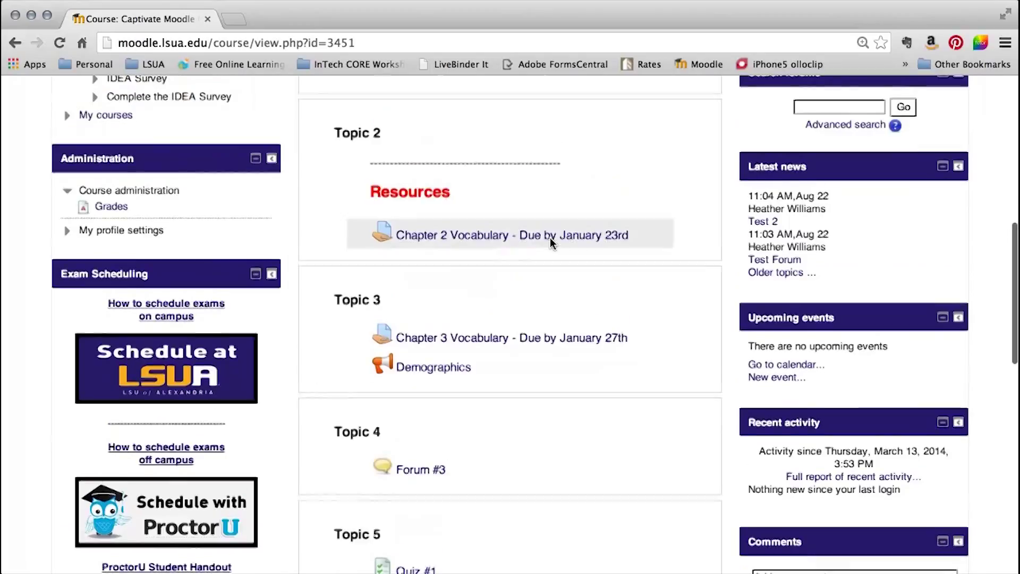
{"action": "scroll", "coordinate": [550, 238], "scroll_direction": "up", "scroll_amount": 5}
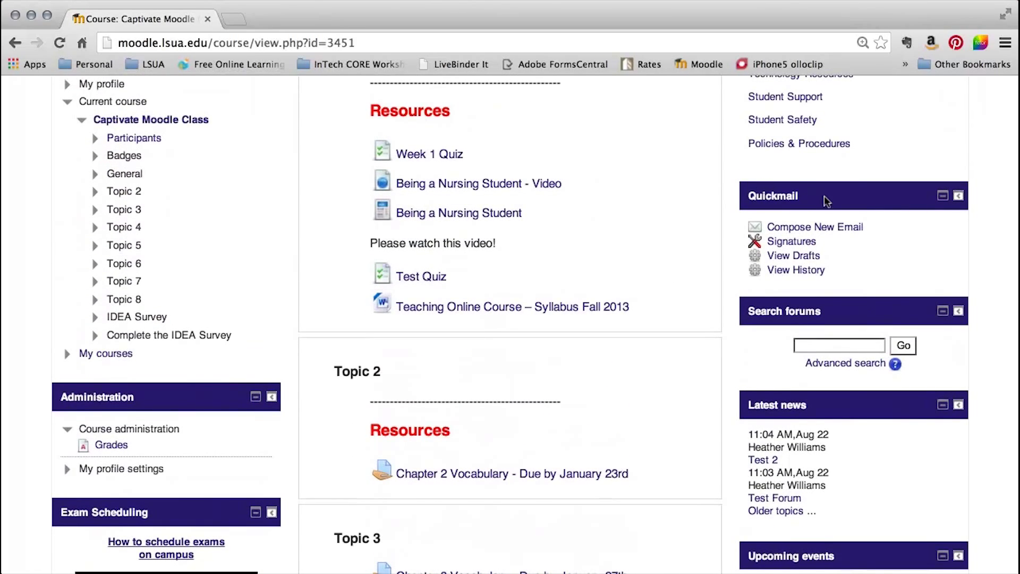
Start a Quickmail email with the instructor and all other course members as recipients.
{"action": "left_click", "coordinate": [787, 223]}
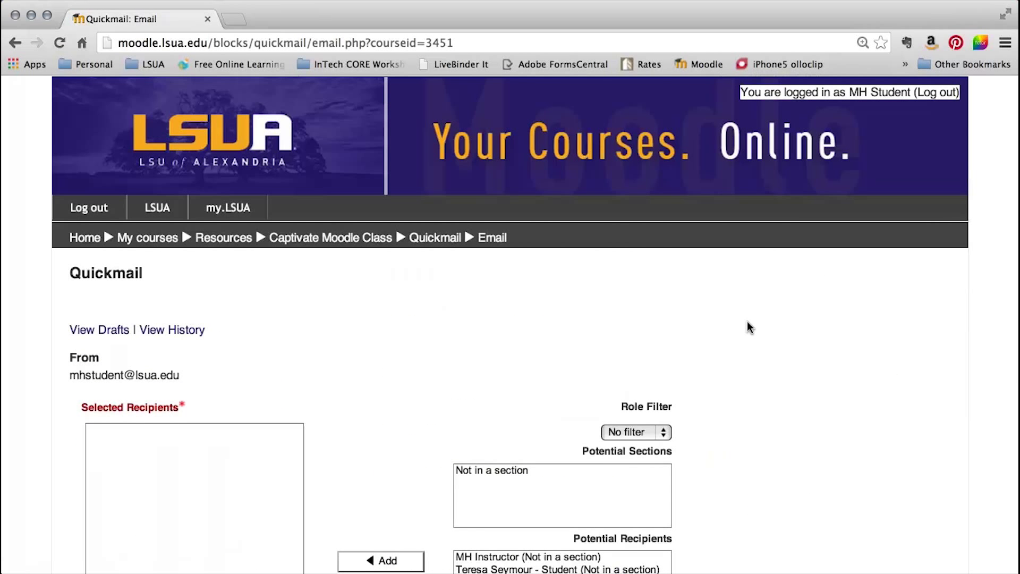
{"action": "scroll", "coordinate": [747, 321], "scroll_direction": "down", "scroll_amount": 4}
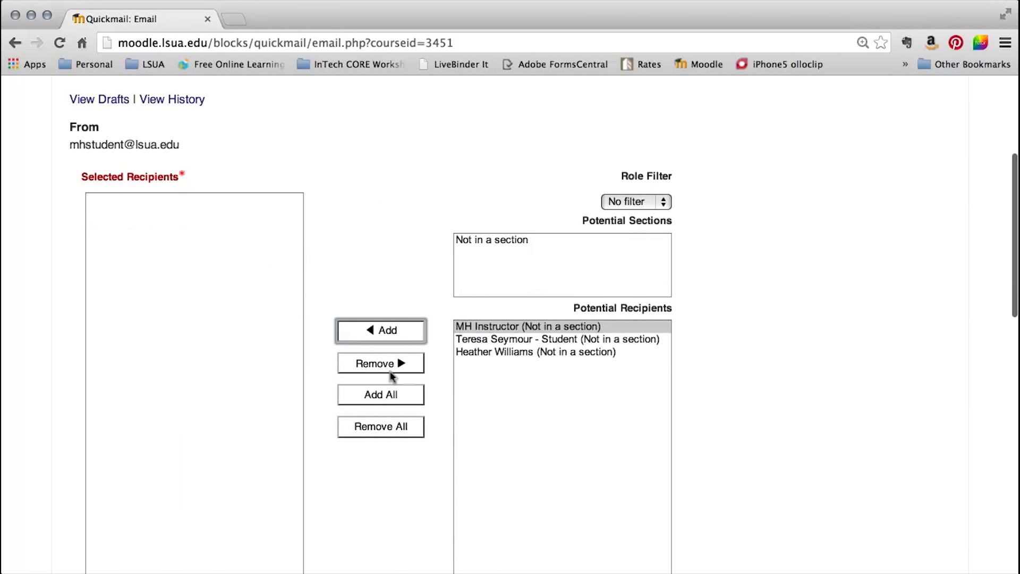
{"action": "left_click", "coordinate": [377, 330]}
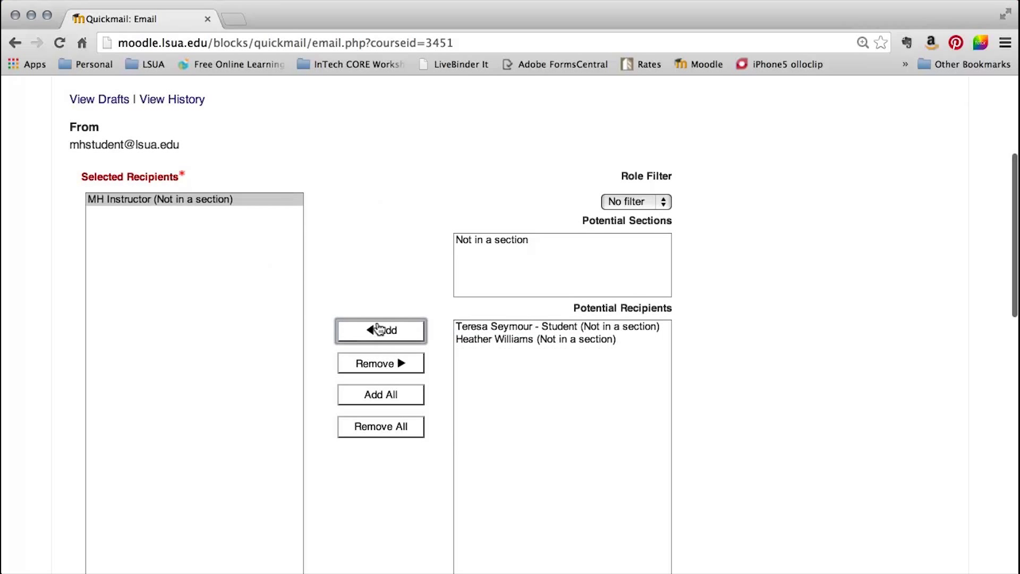
{"action": "left_click", "coordinate": [346, 396]}
{"action": "scroll", "coordinate": [244, 337], "scroll_direction": "down", "scroll_amount": 5}
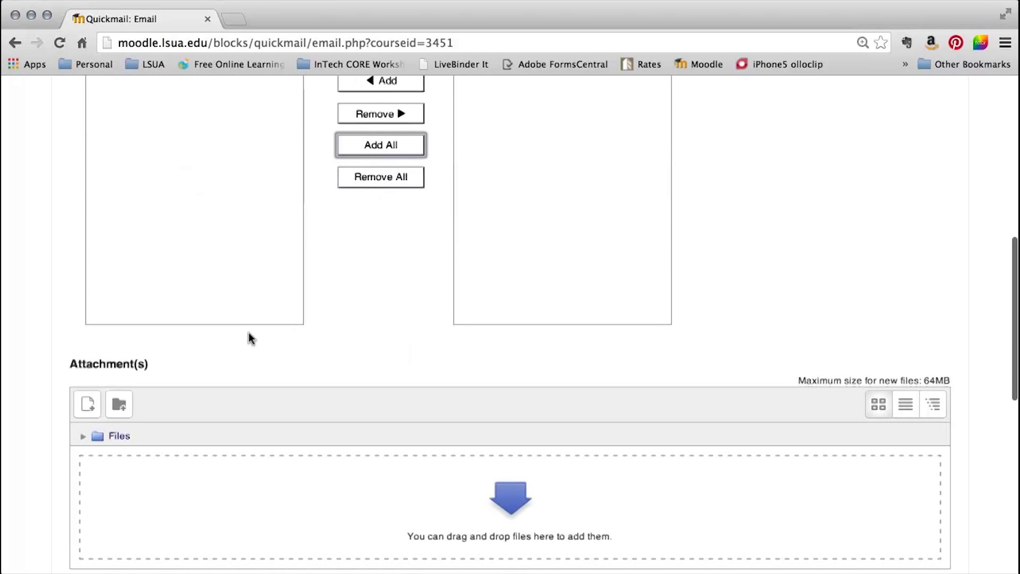
{"action": "scroll", "coordinate": [248, 333], "scroll_direction": "down", "scroll_amount": 4}
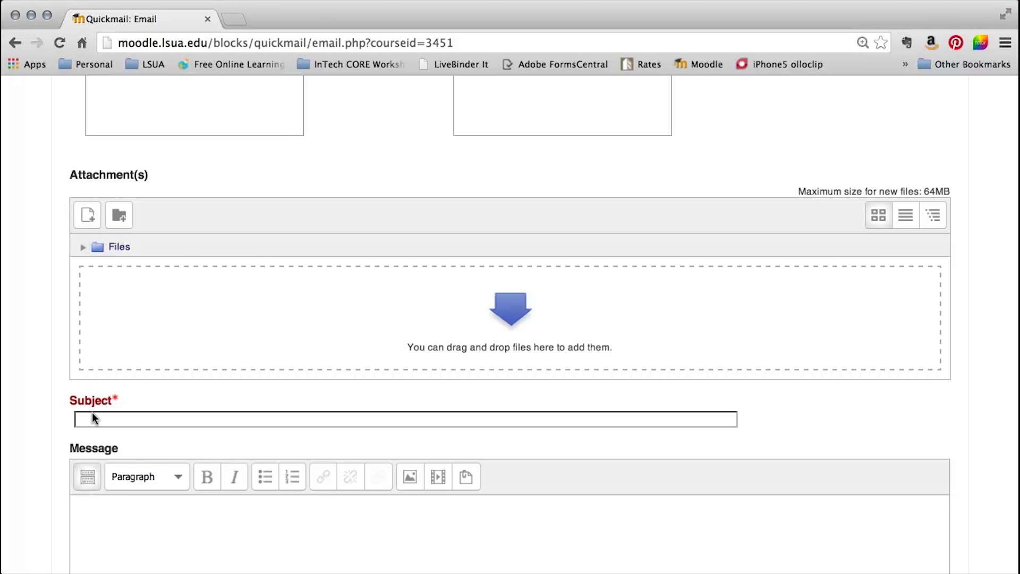
{"action": "scroll", "coordinate": [92, 413], "scroll_direction": "down", "scroll_amount": 3}
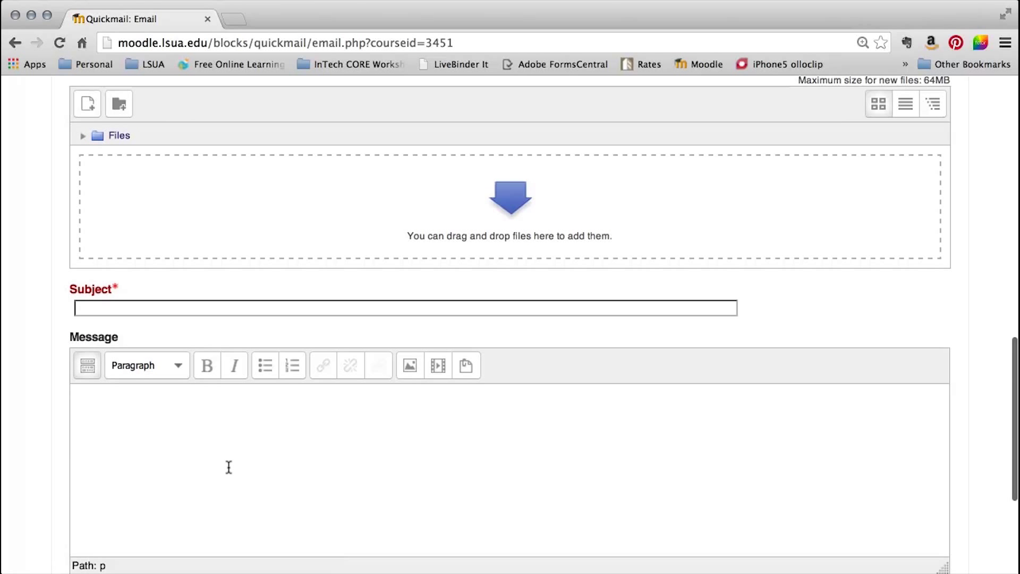
{"action": "scroll", "coordinate": [228, 468], "scroll_direction": "down", "scroll_amount": 5}
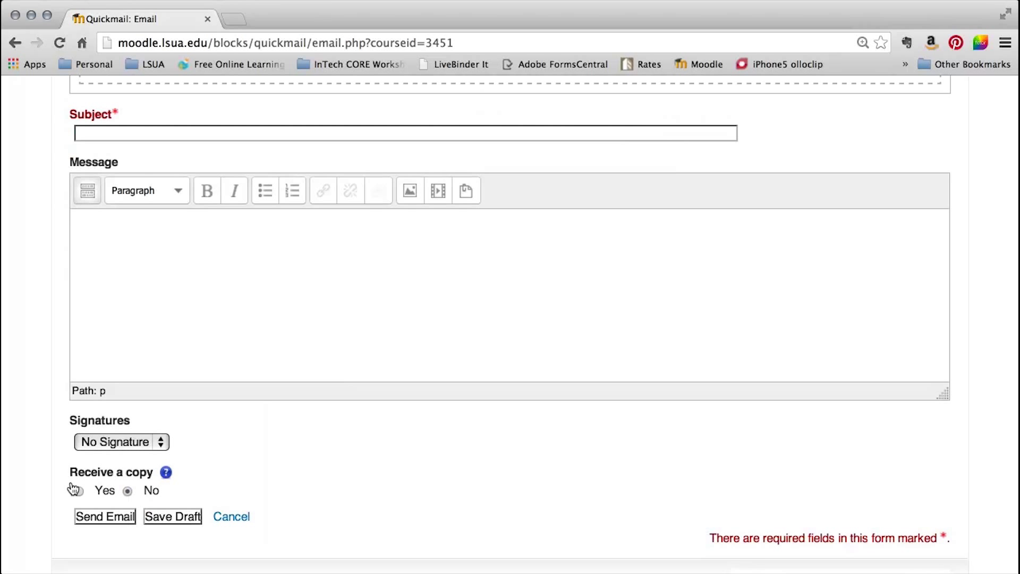
Discard the Quickmail email, scroll to Topic 8, and open the Week #1 Quiz.
{"action": "left_click", "coordinate": [224, 516]}
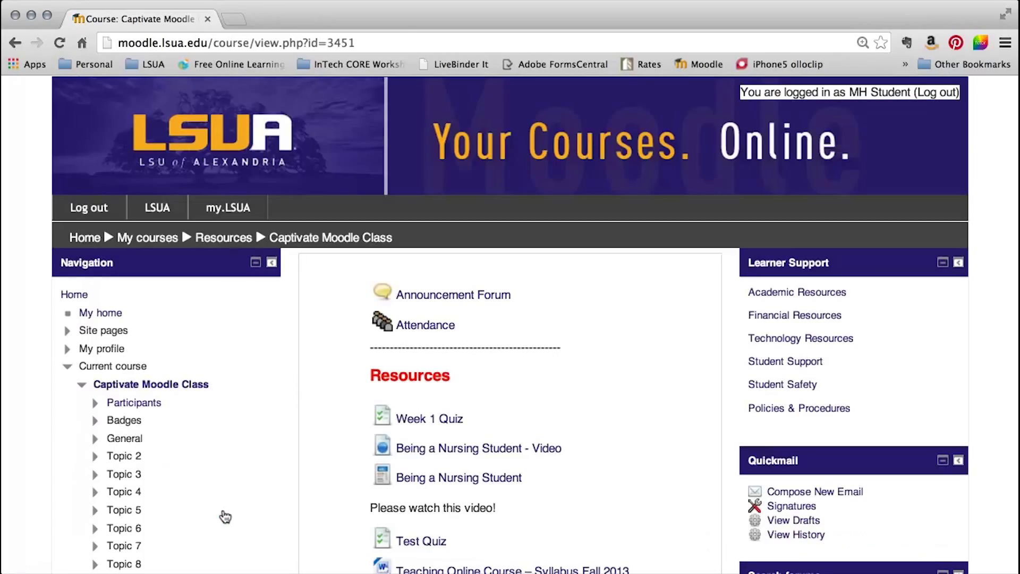
{"action": "scroll", "coordinate": [344, 344], "scroll_direction": "down", "scroll_amount": 12}
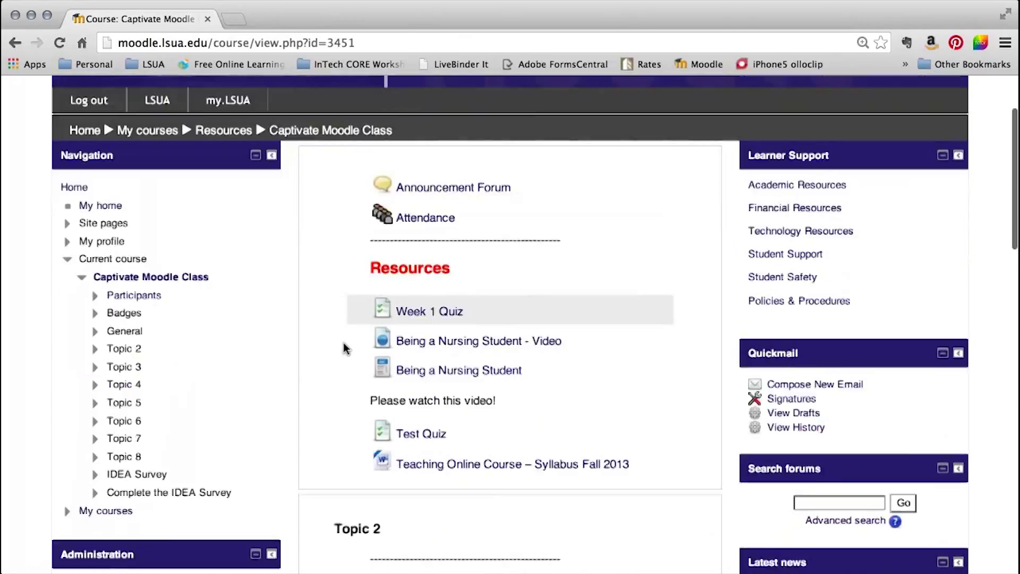
{"action": "scroll", "coordinate": [344, 348], "scroll_direction": "down", "scroll_amount": 6}
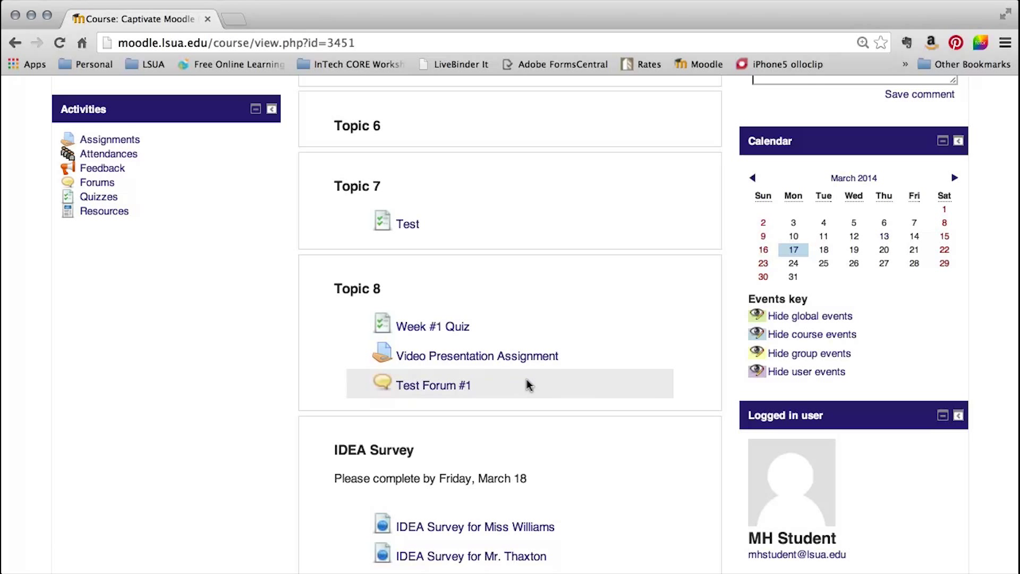
{"action": "left_click", "coordinate": [436, 326]}
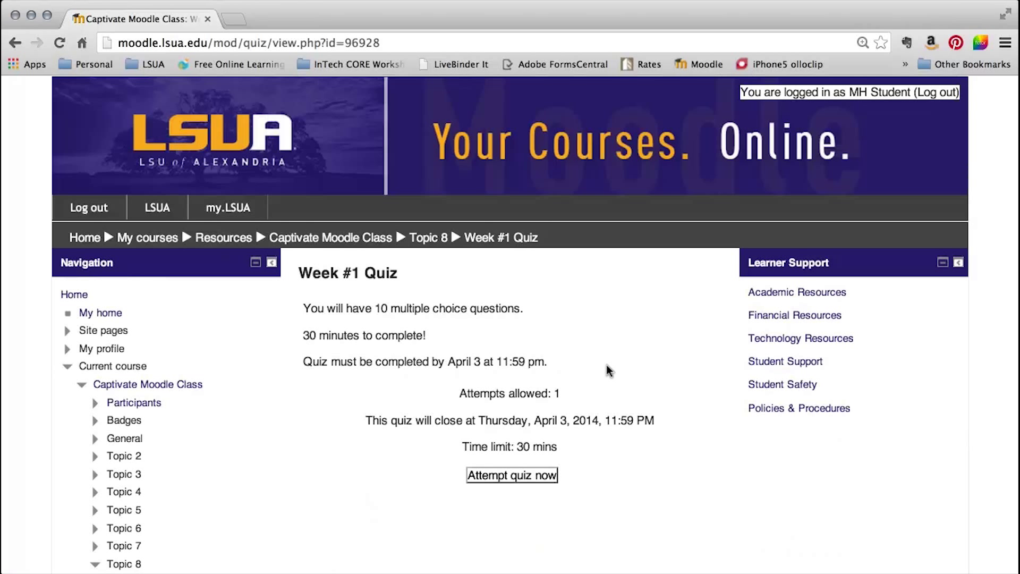
Start a timed Week #1 Quiz attempt and answer question 1 with c, Cross-sectional; longitudinal.
{"action": "scroll", "coordinate": [609, 368], "scroll_direction": "down", "scroll_amount": 1}
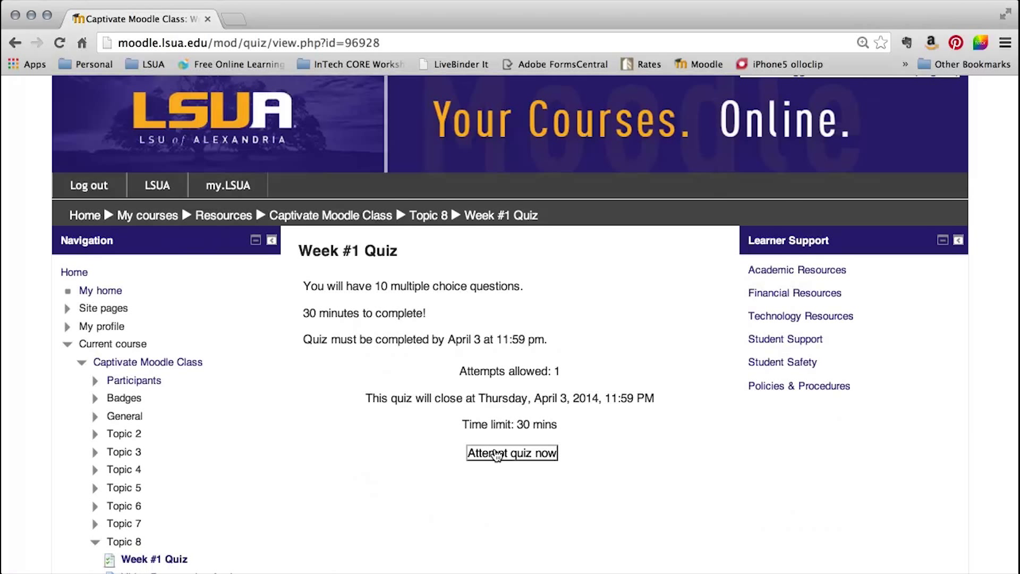
{"action": "left_click", "coordinate": [497, 455]}
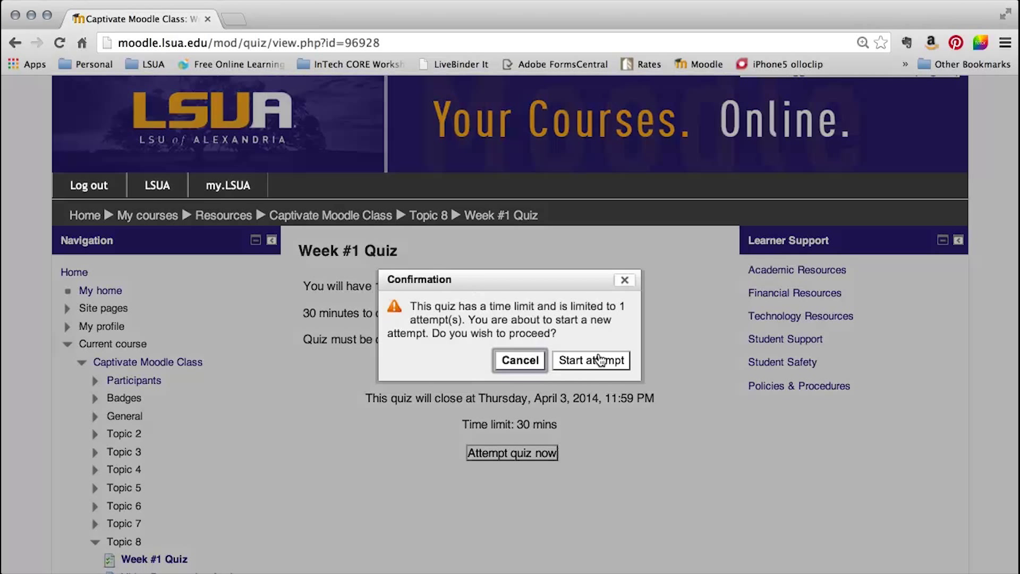
{"action": "left_click", "coordinate": [591, 360]}
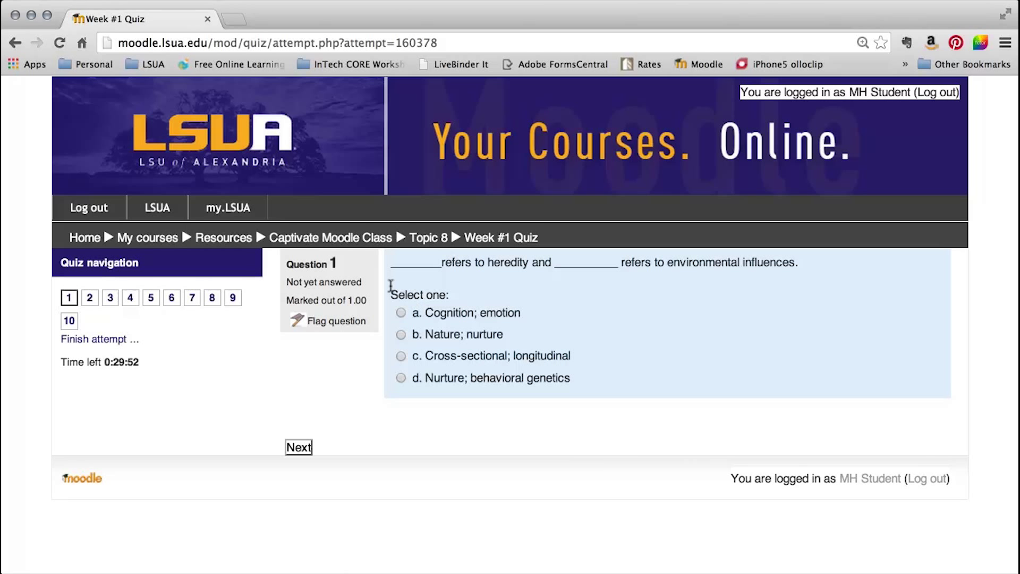
{"action": "left_click", "coordinate": [394, 356]}
Flag question 1, view the attempt summary, revisit question 1, and return to the summary.
{"action": "left_click", "coordinate": [294, 319]}
{"action": "left_click", "coordinate": [102, 339]}
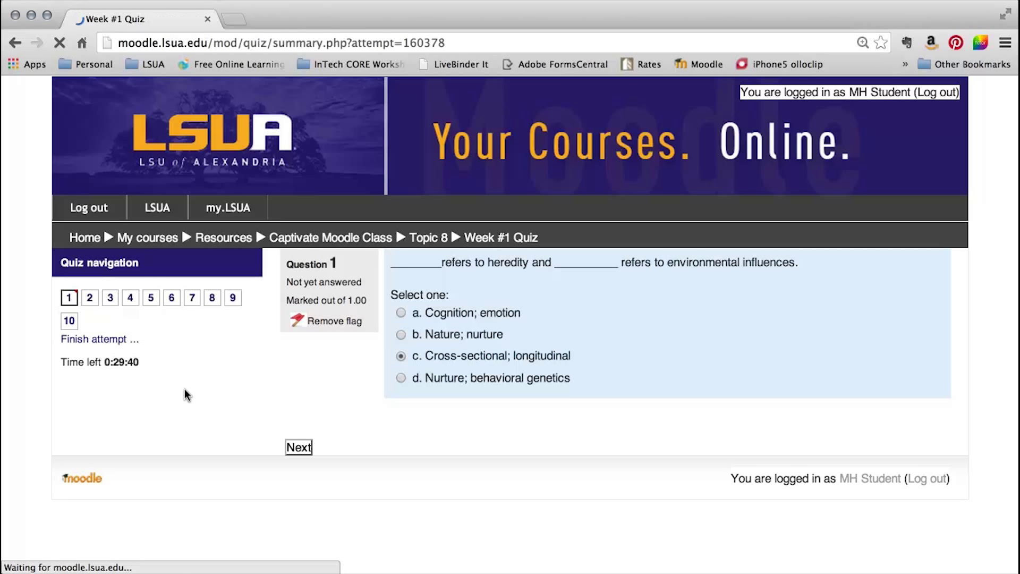
{"action": "scroll", "coordinate": [756, 377], "scroll_direction": "down", "scroll_amount": 5}
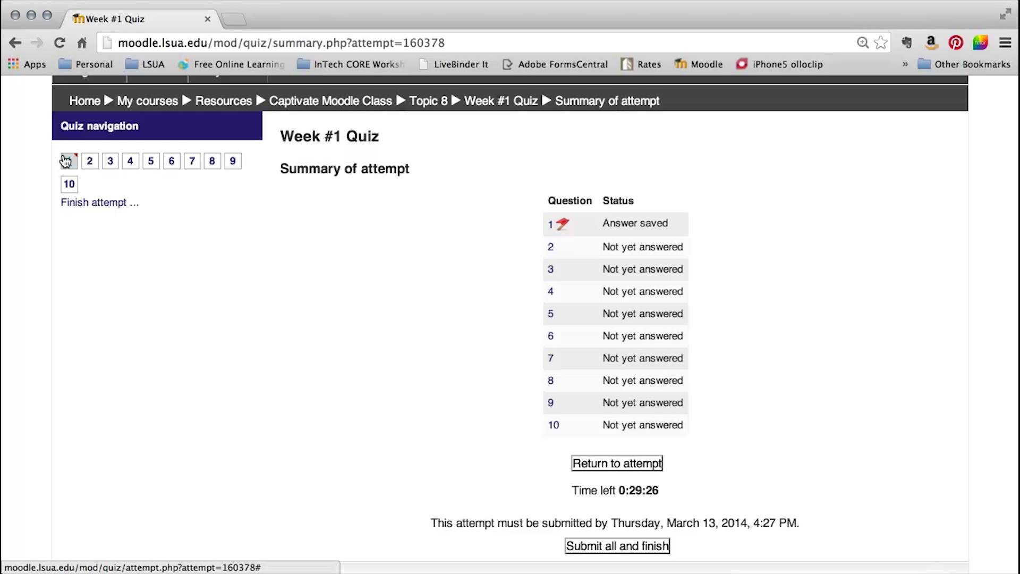
{"action": "left_click", "coordinate": [555, 222]}
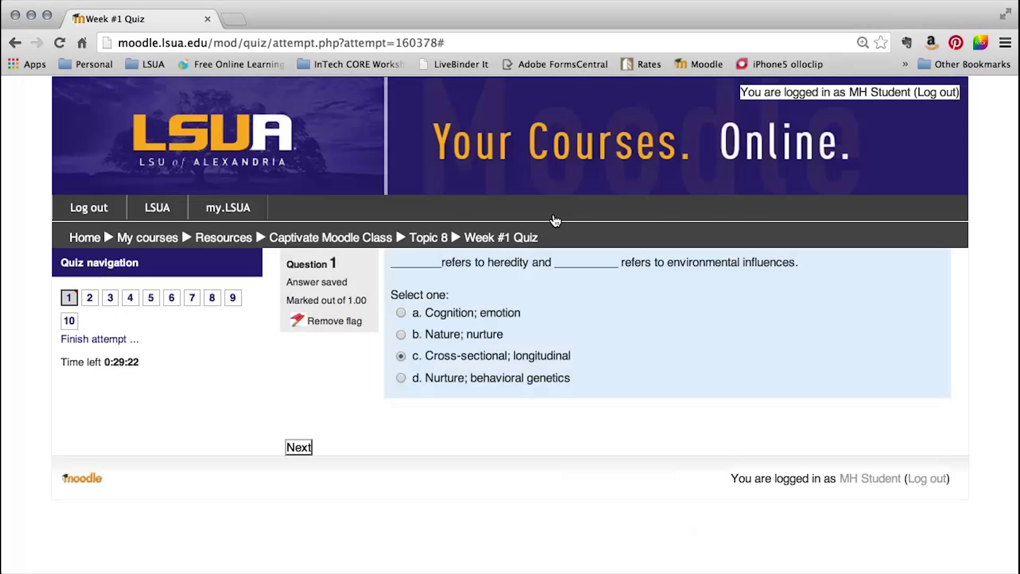
{"action": "left_click", "coordinate": [114, 338]}
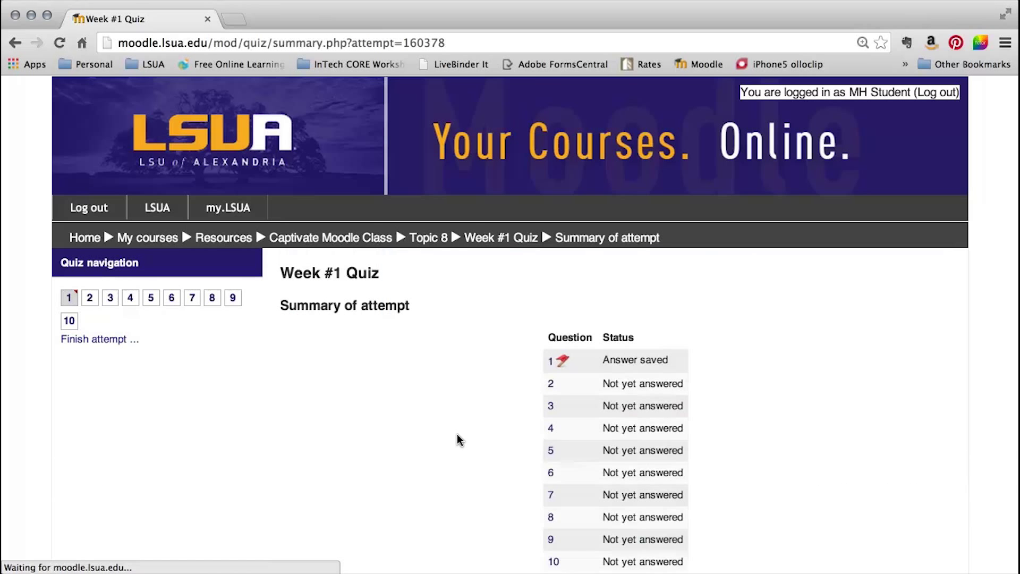
{"action": "scroll", "coordinate": [457, 440], "scroll_direction": "down", "scroll_amount": 3}
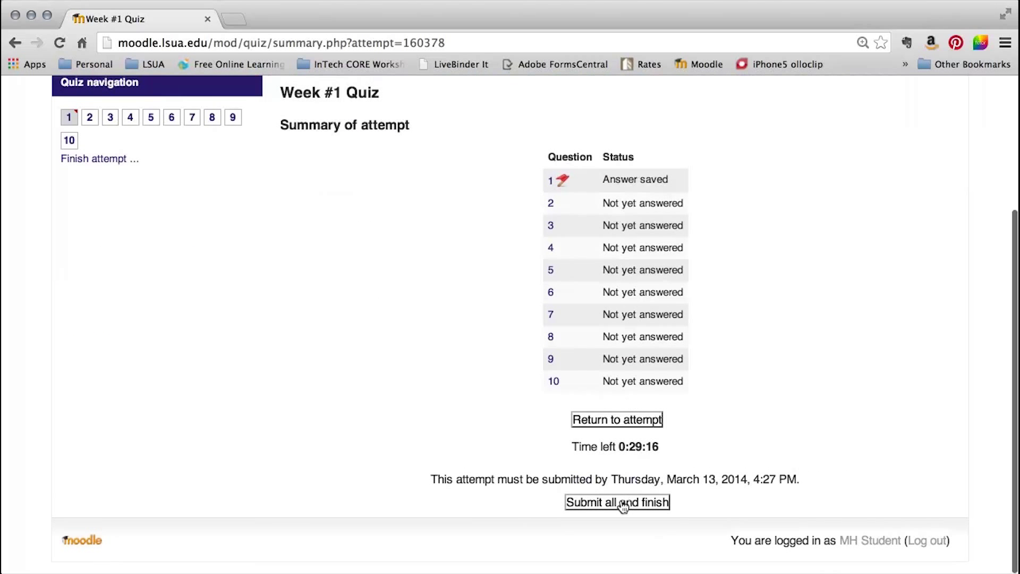
Submit and confirm all quiz answers, then review the Finished attempt on the quiz page.
{"action": "left_click", "coordinate": [643, 501]}
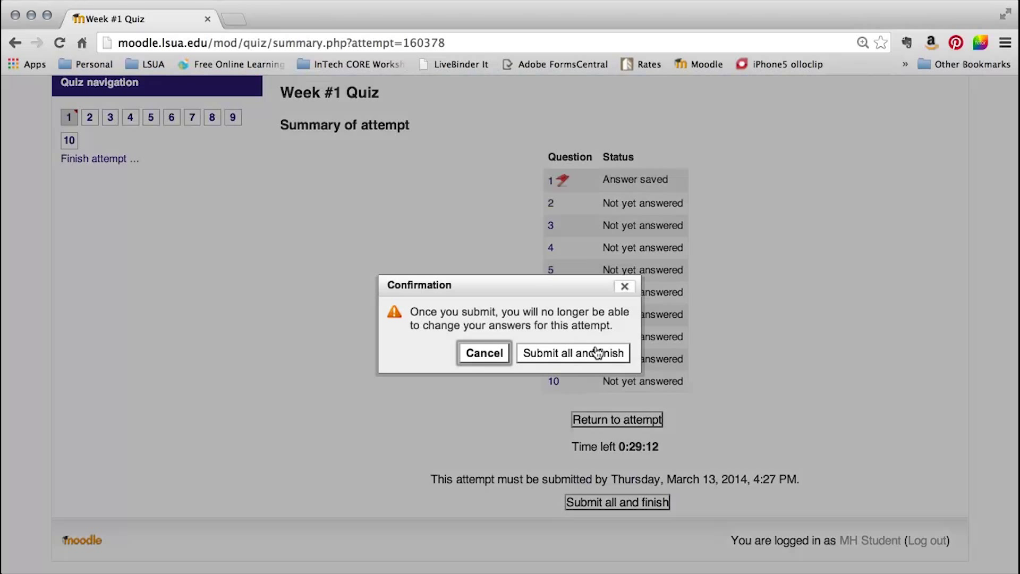
{"action": "left_click", "coordinate": [597, 352]}
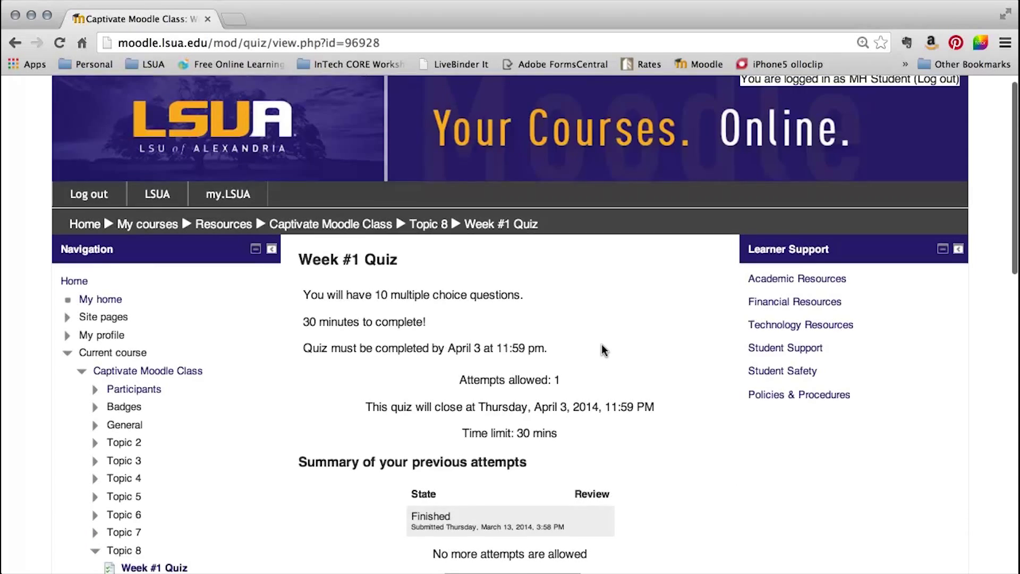
{"action": "scroll", "coordinate": [602, 346], "scroll_direction": "down", "scroll_amount": 3}
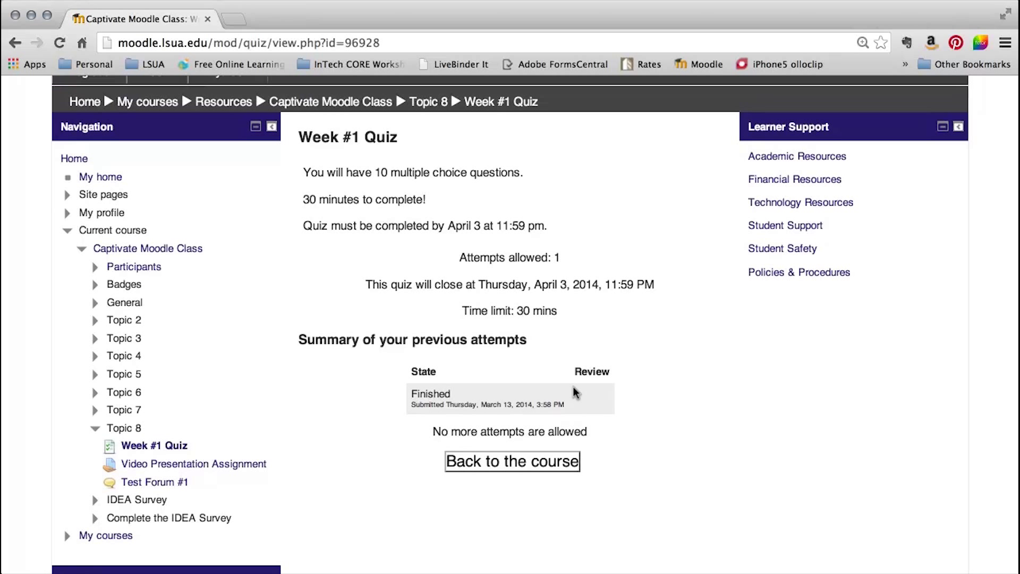
{"action": "scroll", "coordinate": [573, 392], "scroll_direction": "up", "scroll_amount": 2}
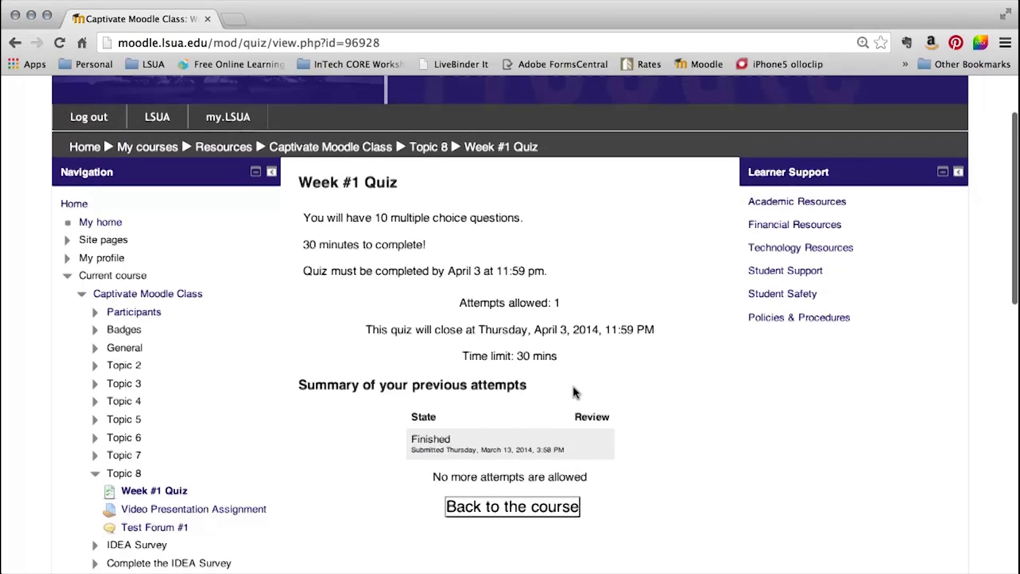
Return to the course and open the Video Presentation Assignment under Topic 8.
{"action": "left_click", "coordinate": [365, 169]}
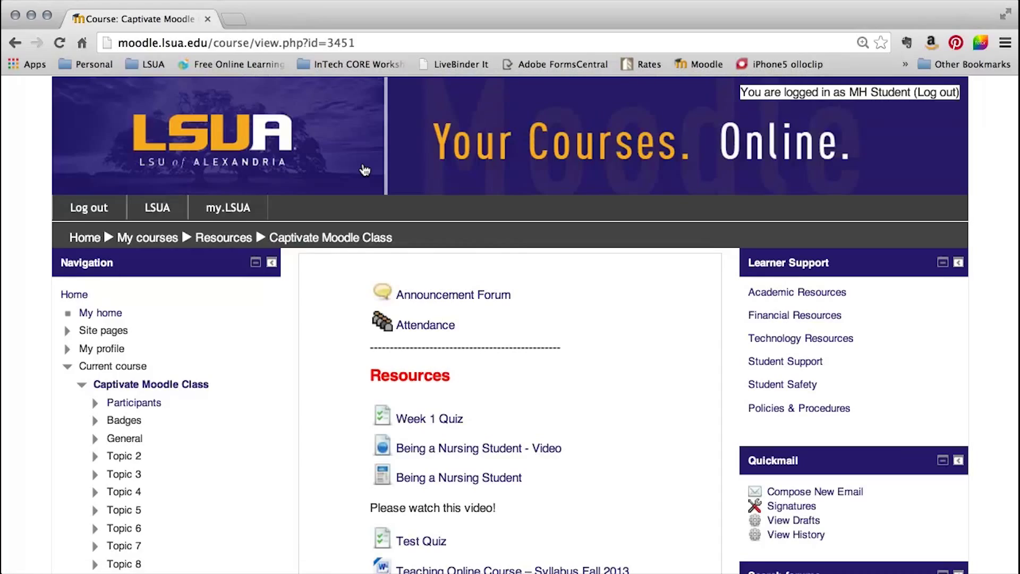
{"action": "scroll", "coordinate": [364, 169], "scroll_direction": "down", "scroll_amount": 20}
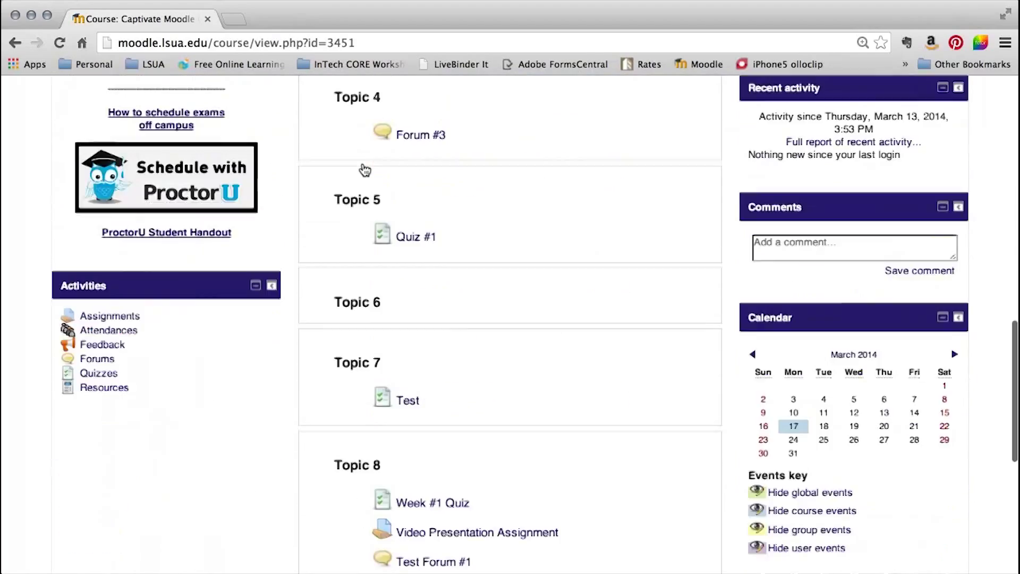
{"action": "scroll", "coordinate": [364, 169], "scroll_direction": "down", "scroll_amount": 1}
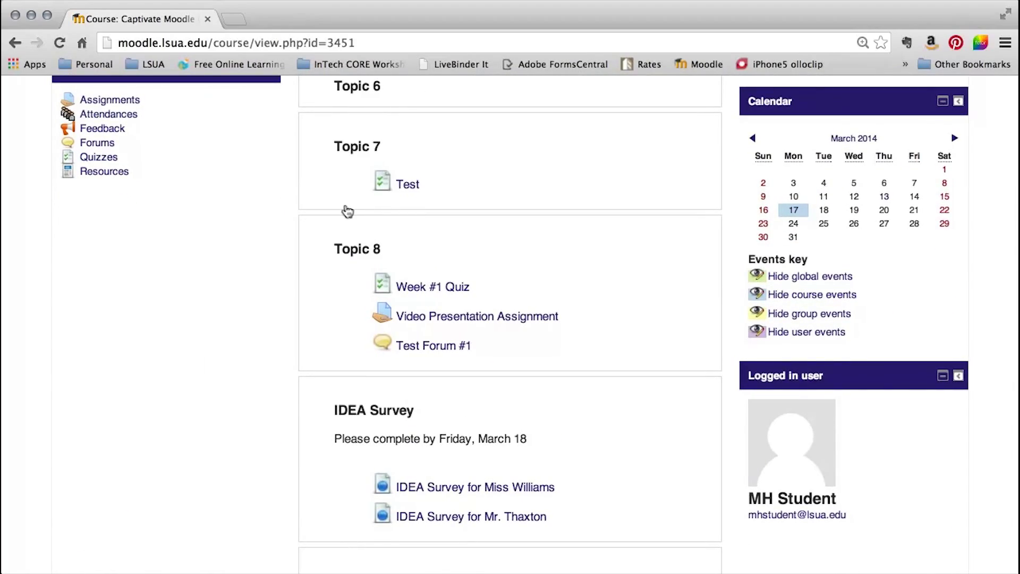
{"action": "left_click", "coordinate": [507, 319]}
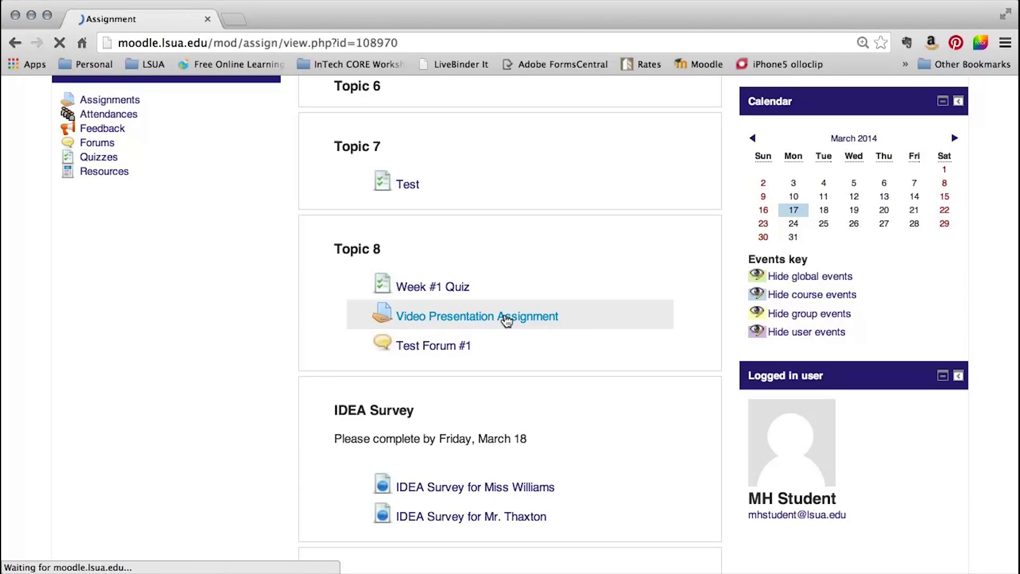
{"action": "scroll", "coordinate": [506, 319], "scroll_direction": "down", "scroll_amount": 3}
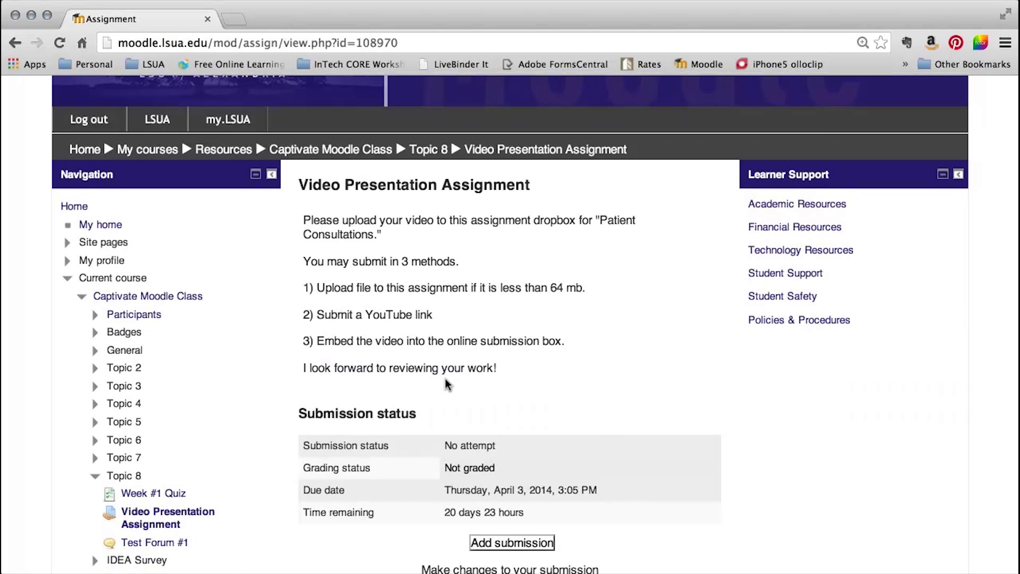
{"action": "scroll", "coordinate": [446, 384], "scroll_direction": "down", "scroll_amount": 4}
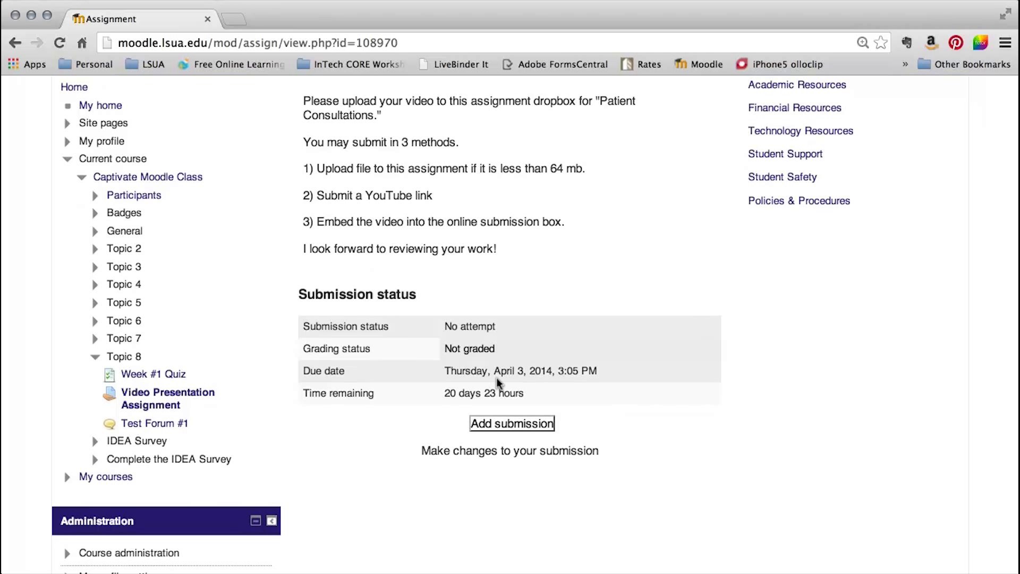
{"action": "left_click", "coordinate": [523, 429]}
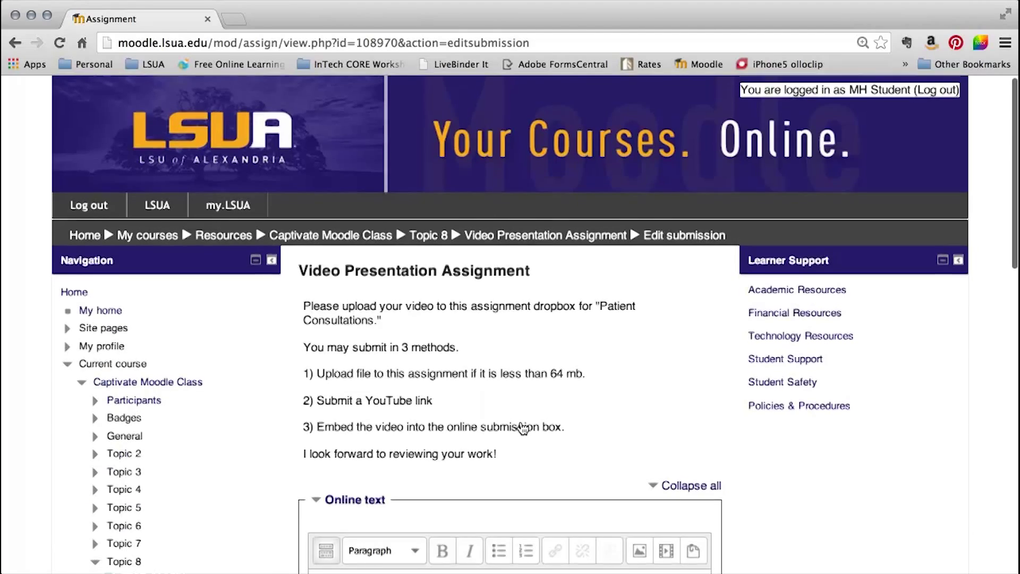
{"action": "scroll", "coordinate": [523, 429], "scroll_direction": "down", "scroll_amount": 3}
{"action": "scroll", "coordinate": [523, 428], "scroll_direction": "down", "scroll_amount": 5}
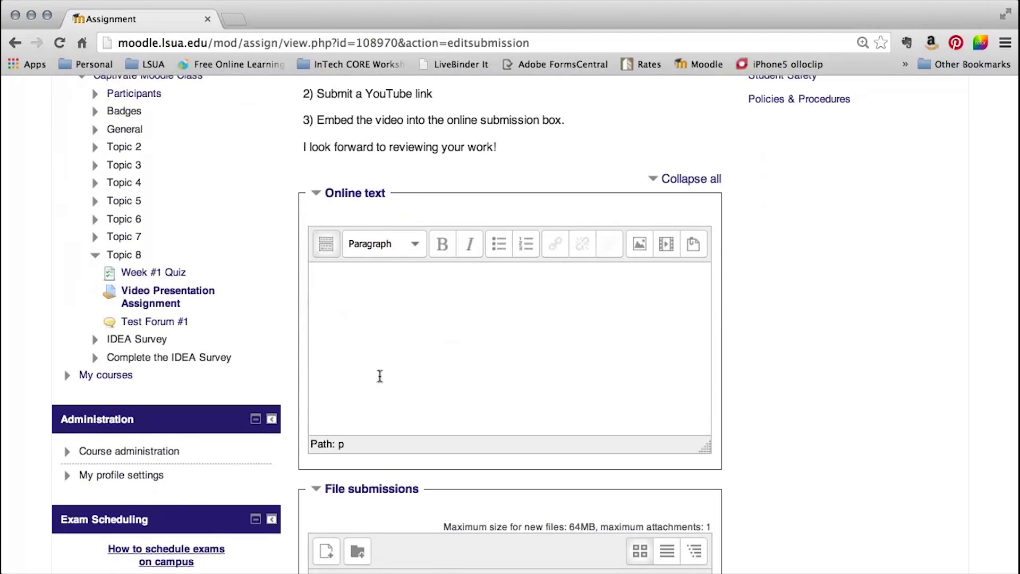
{"action": "scroll", "coordinate": [417, 392], "scroll_direction": "down", "scroll_amount": 8}
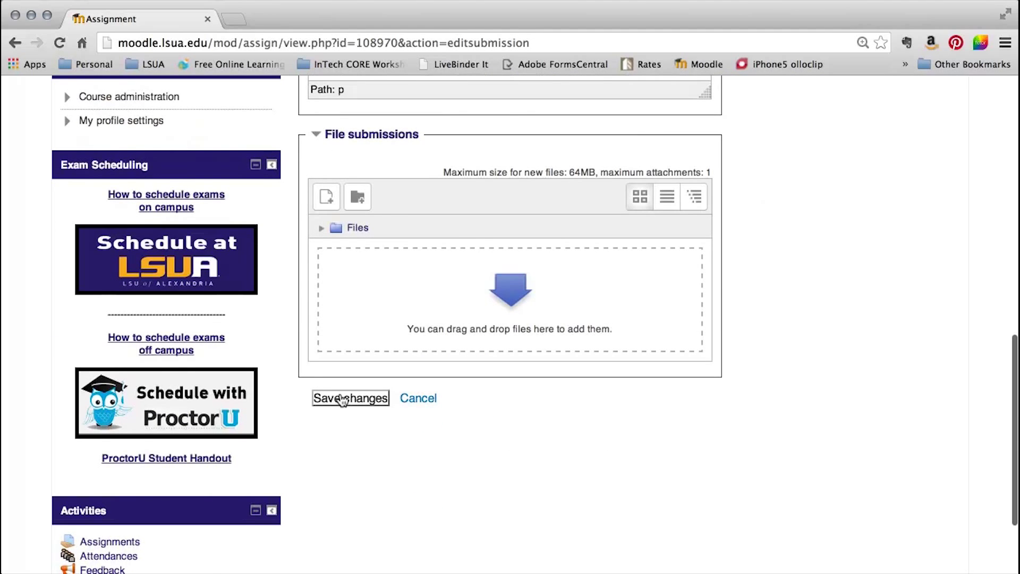
{"action": "scroll", "coordinate": [442, 497], "scroll_direction": "up", "scroll_amount": 6}
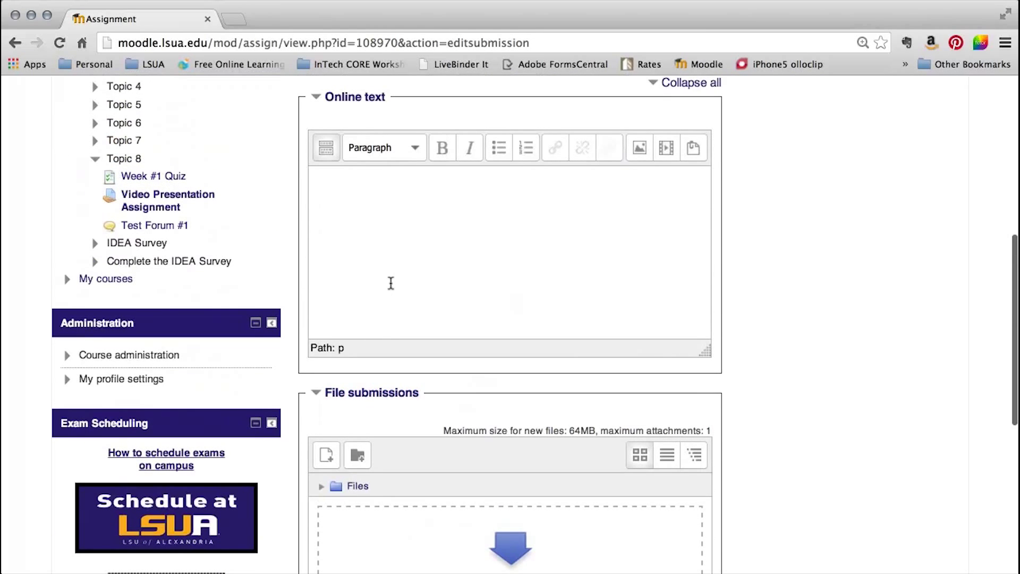
{"action": "type", "text": "This is my"}
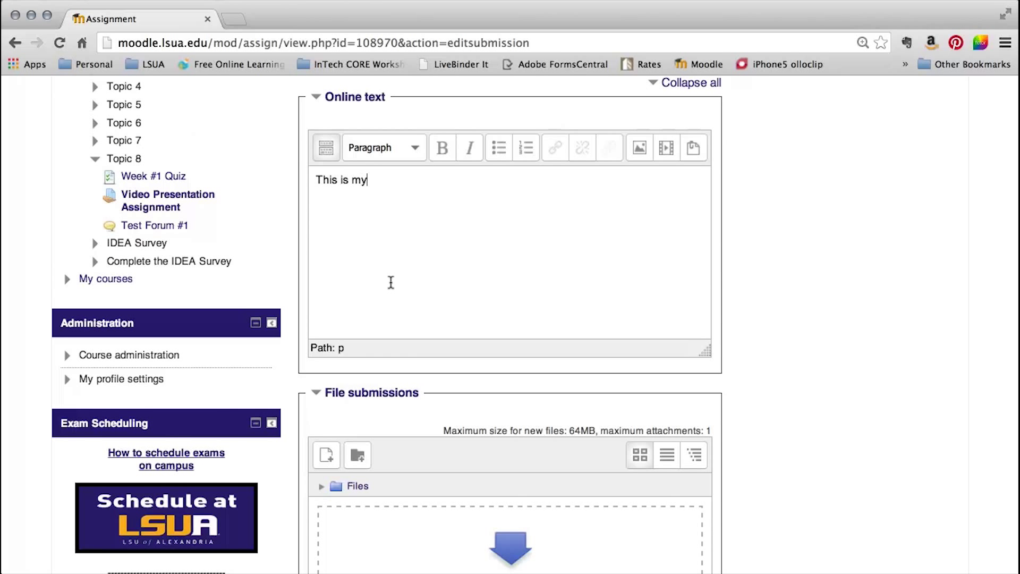
{"action": "type", "text": " submission."}
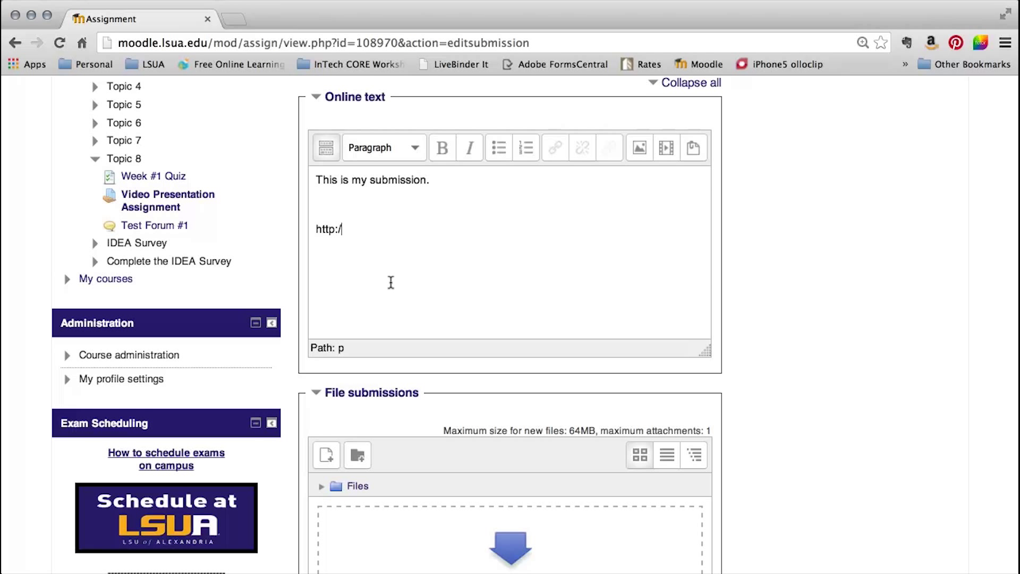
{"action": "type", "text": "w.lsua.ed"}
{"action": "scroll", "coordinate": [752, 288], "scroll_direction": "down", "scroll_amount": 5}
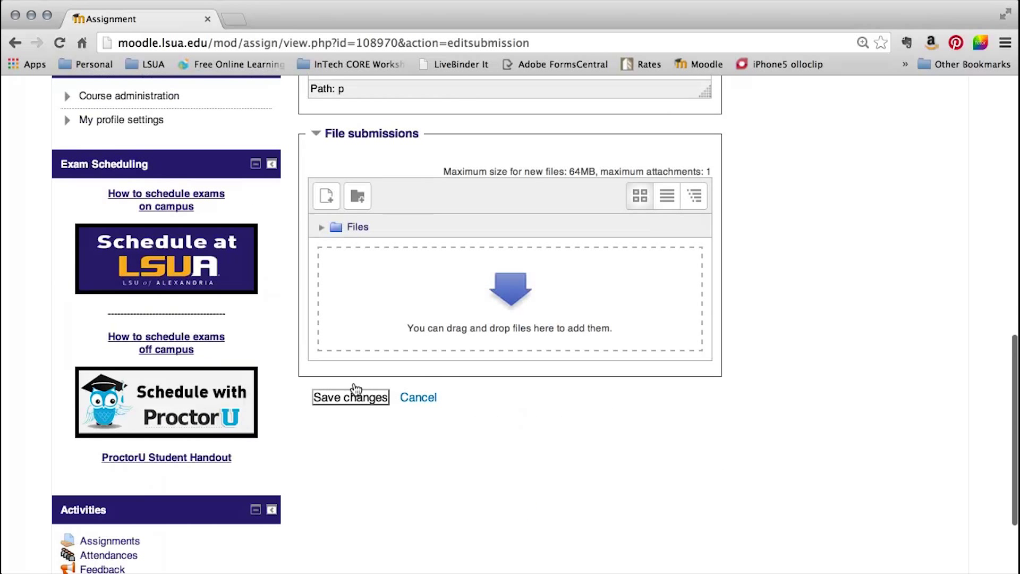
{"action": "left_click", "coordinate": [355, 394]}
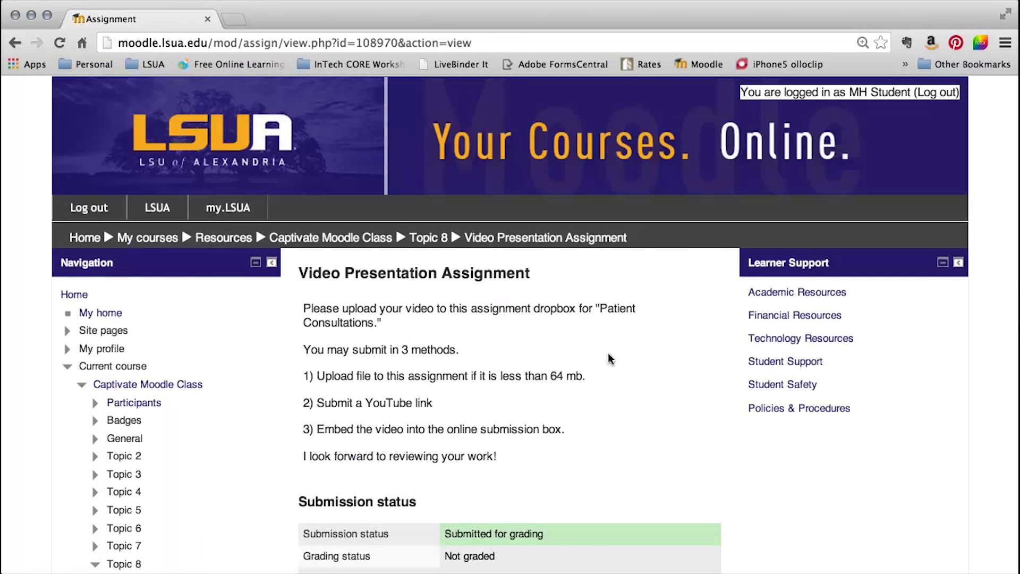
Check the Submitted for grading status, then go back to the course's Topic 8 activities.
{"action": "scroll", "coordinate": [649, 359], "scroll_direction": "down", "scroll_amount": 3}
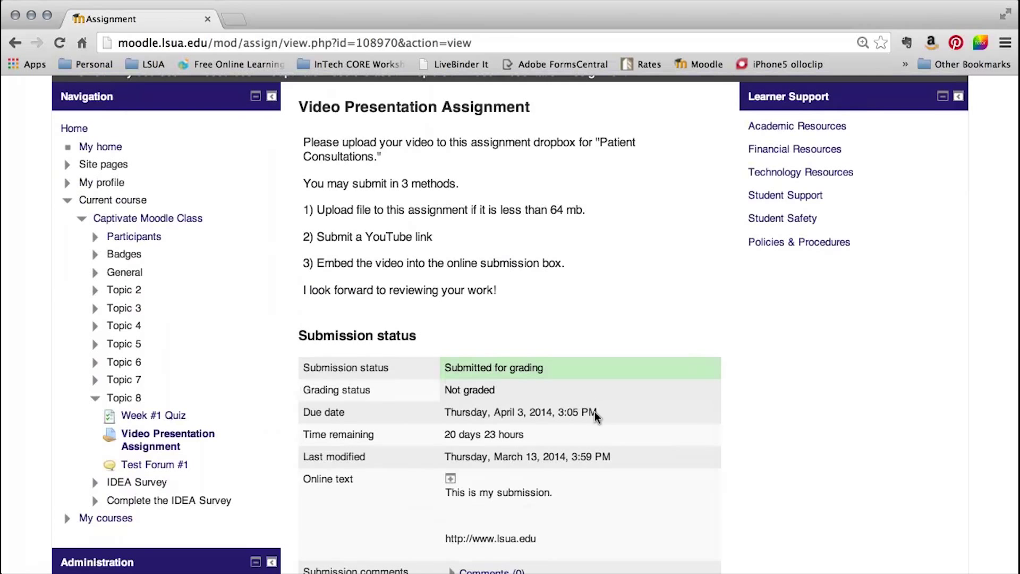
{"action": "scroll", "coordinate": [598, 420], "scroll_direction": "down", "scroll_amount": 5}
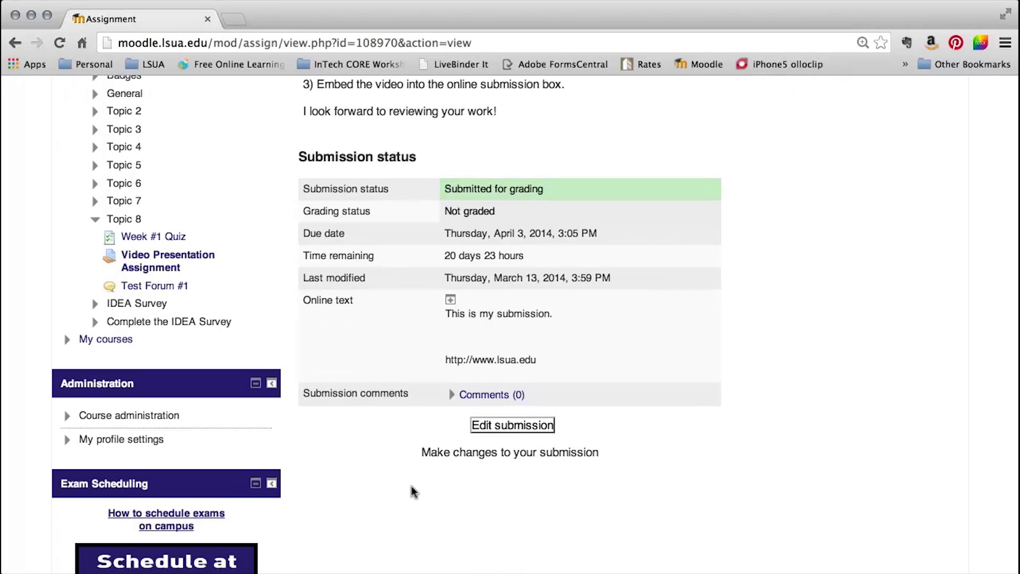
{"action": "scroll", "coordinate": [411, 485], "scroll_direction": "up", "scroll_amount": 10}
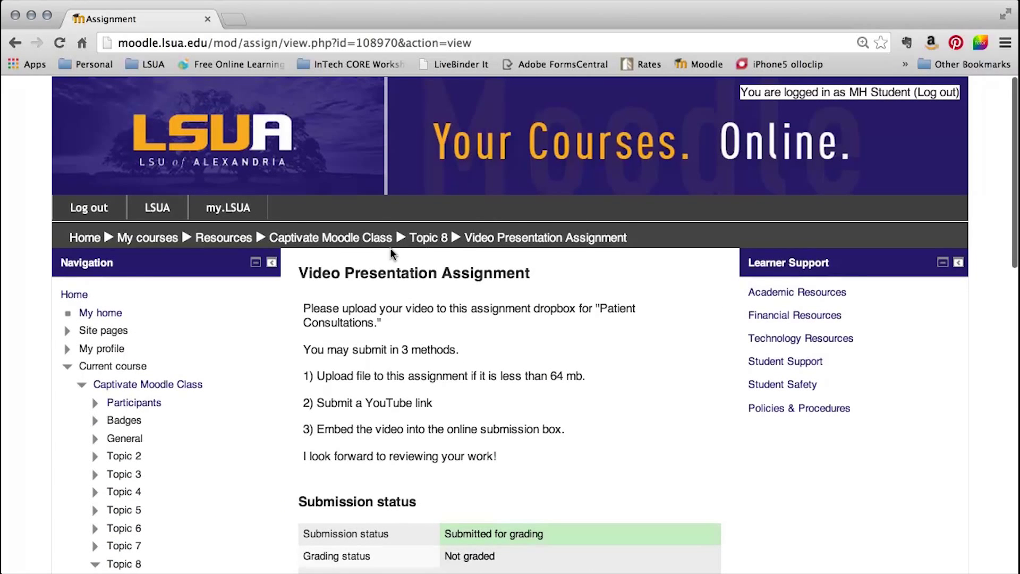
{"action": "left_click", "coordinate": [378, 242]}
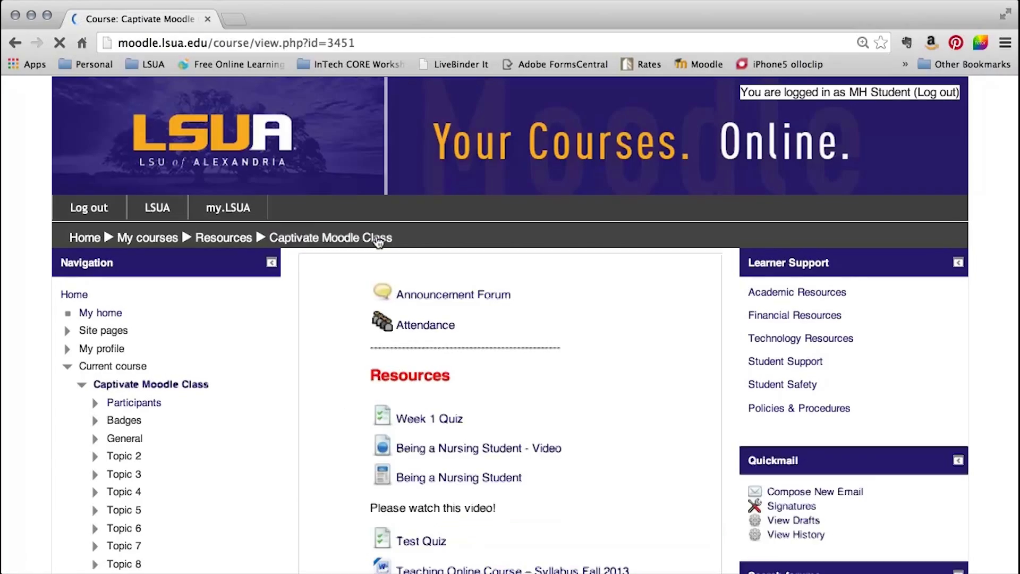
{"action": "scroll", "coordinate": [528, 304], "scroll_direction": "down", "scroll_amount": 15}
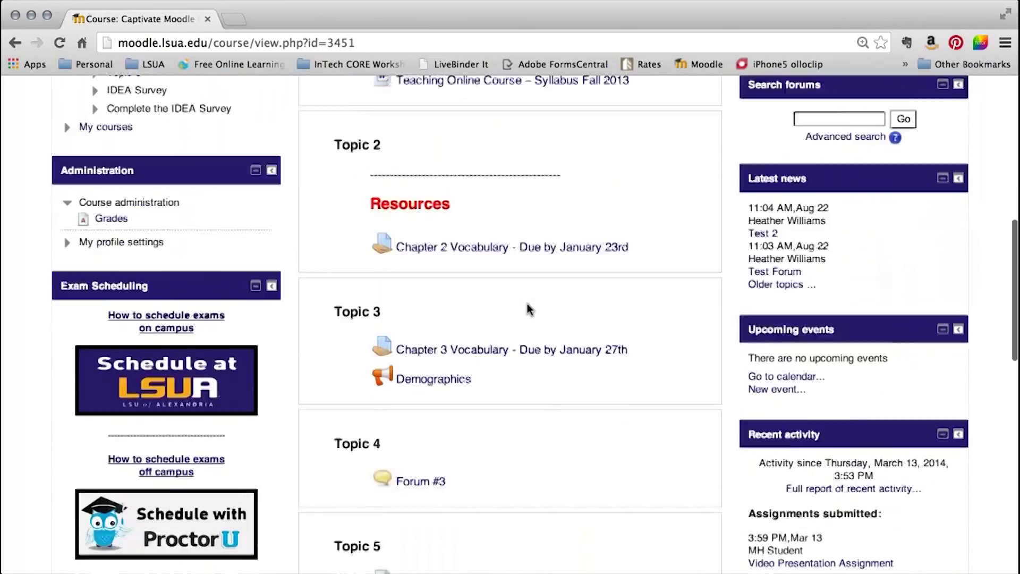
{"action": "scroll", "coordinate": [527, 304], "scroll_direction": "down", "scroll_amount": 10}
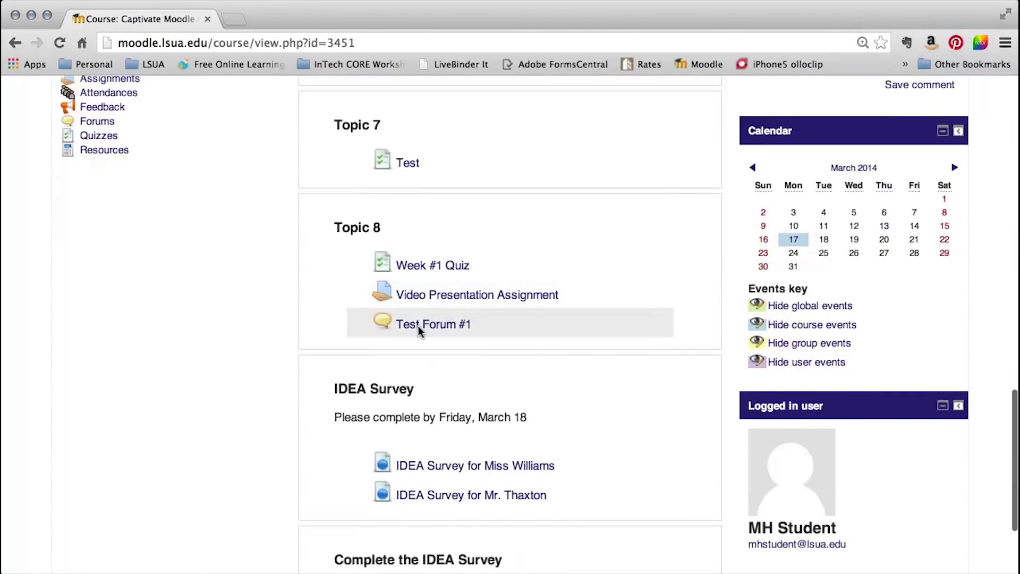
Start a new Test Forum #1 discussion titled 'Forum #1 Response' saying 'My favorite movie is Twister.'.
{"action": "left_click", "coordinate": [417, 324]}
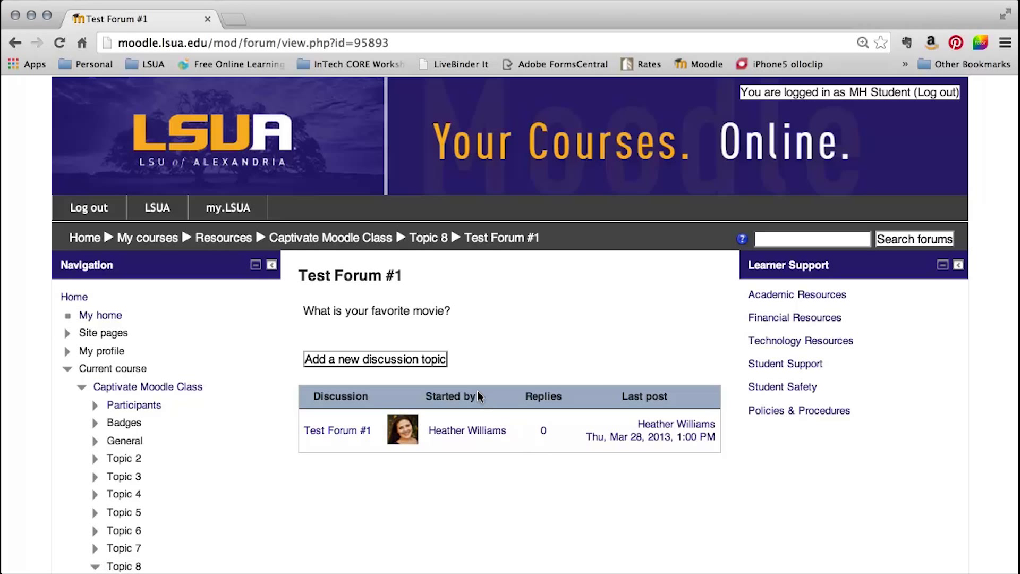
{"action": "left_click", "coordinate": [397, 356]}
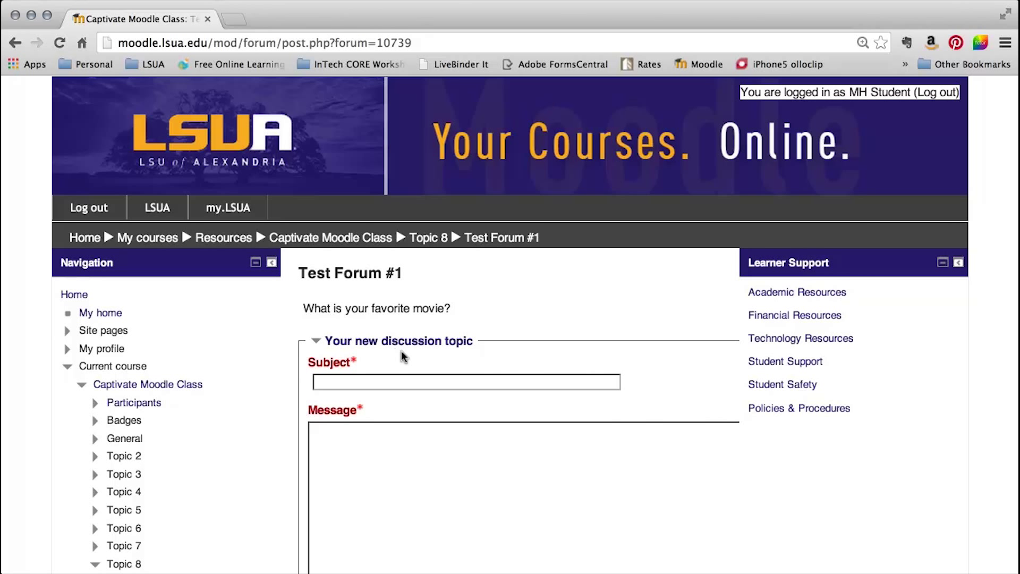
{"action": "type", "text": "Forum #1 Response"}
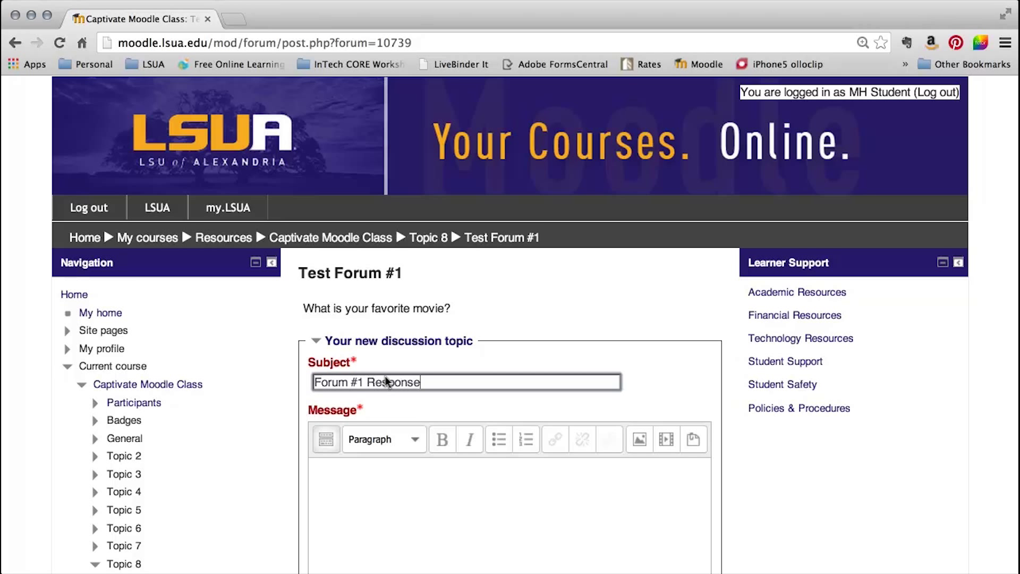
{"action": "key", "text": "Tab"}
{"action": "type", "text": "My favorite mo"}
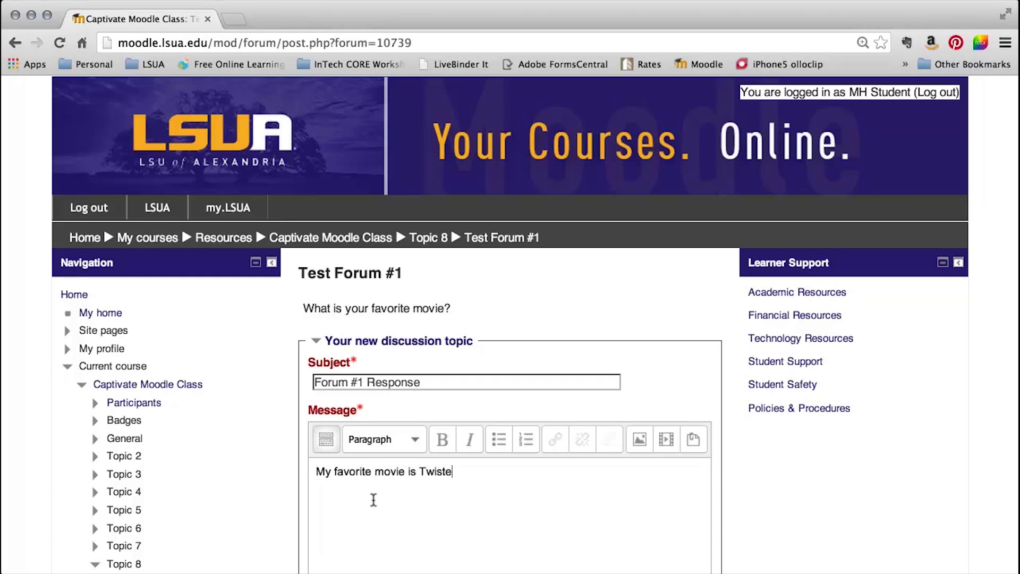
Turn off email copies of posts and open the file picker for an attachment.
{"action": "scroll", "coordinate": [374, 499], "scroll_direction": "down", "scroll_amount": 5}
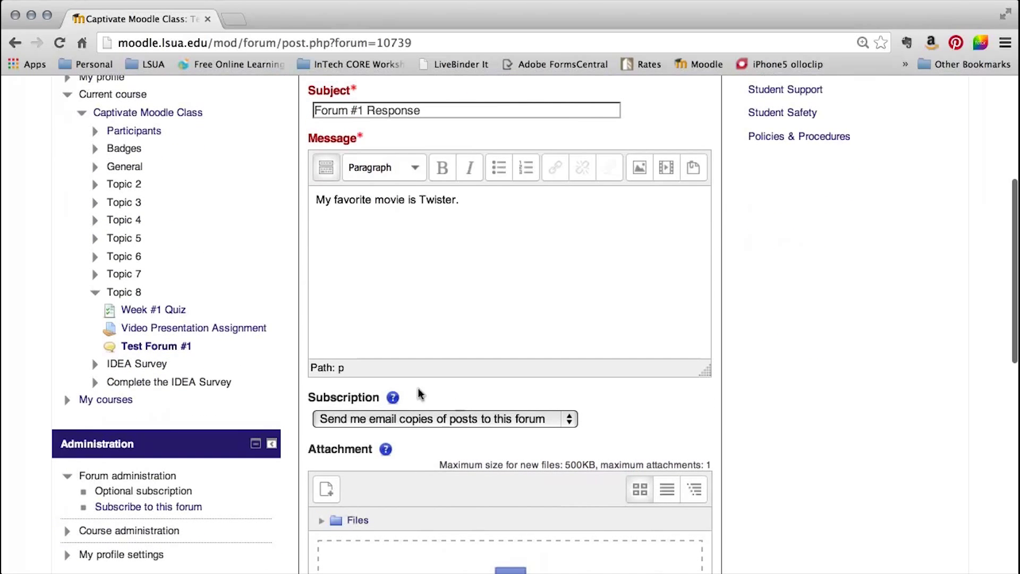
{"action": "left_click", "coordinate": [566, 417]}
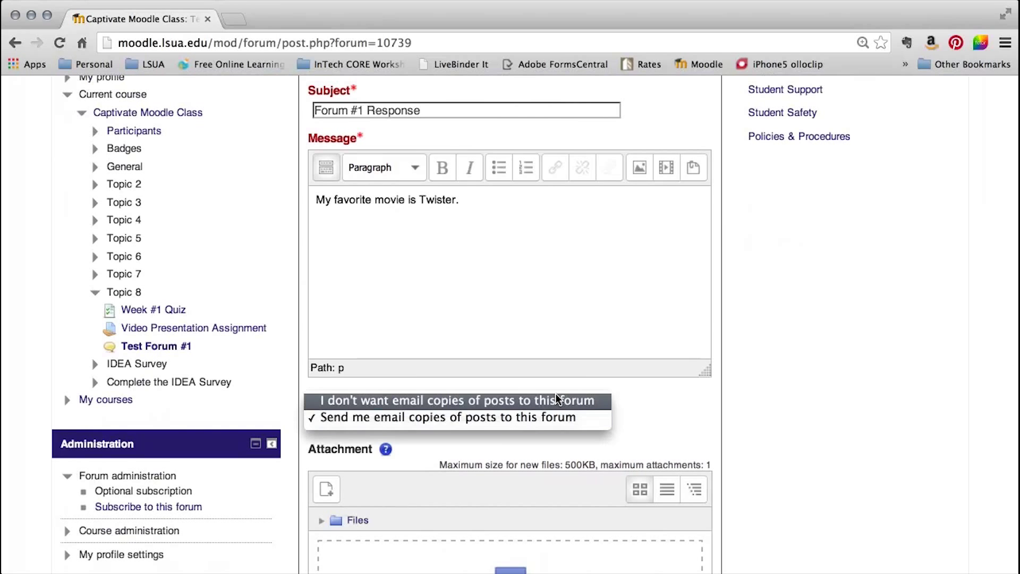
{"action": "left_click", "coordinate": [555, 419]}
{"action": "scroll", "coordinate": [629, 400], "scroll_direction": "down", "scroll_amount": 4}
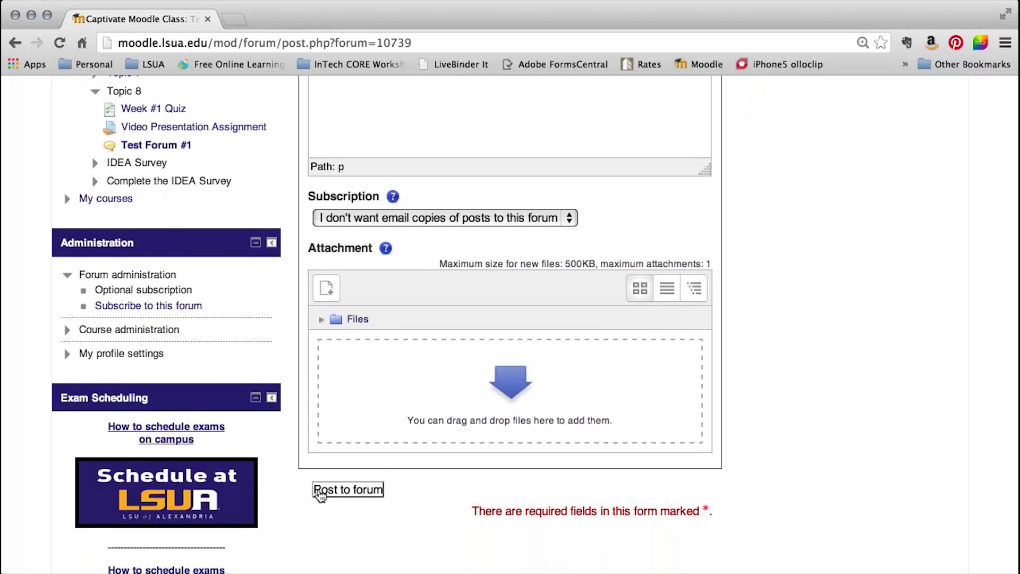
{"action": "left_click", "coordinate": [324, 291]}
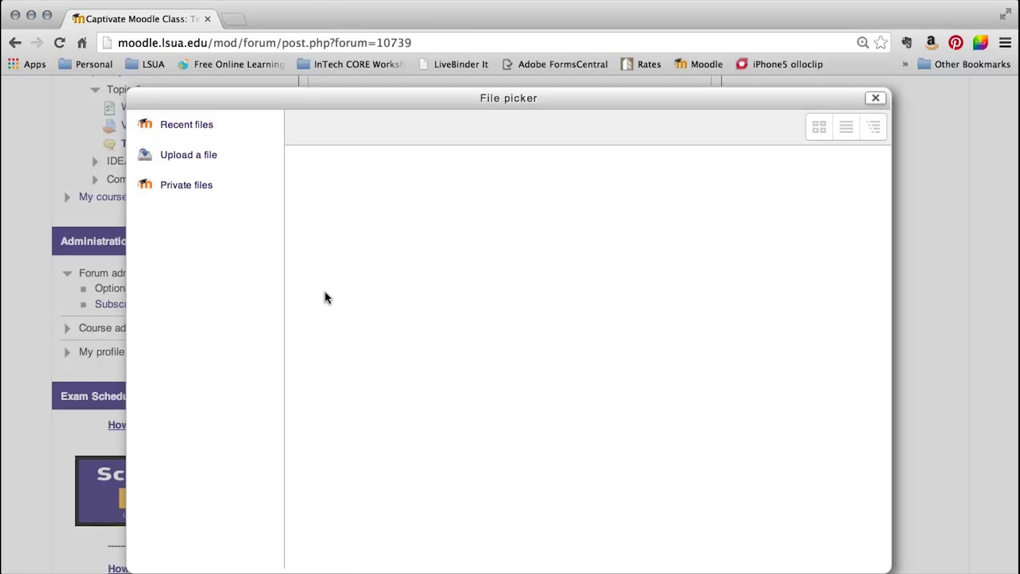
Upload disco-lights-wallpaper.jpg from Pictures as the post attachment, saved as Forum#1.
{"action": "left_click", "coordinate": [193, 155]}
{"action": "left_click", "coordinate": [526, 271]}
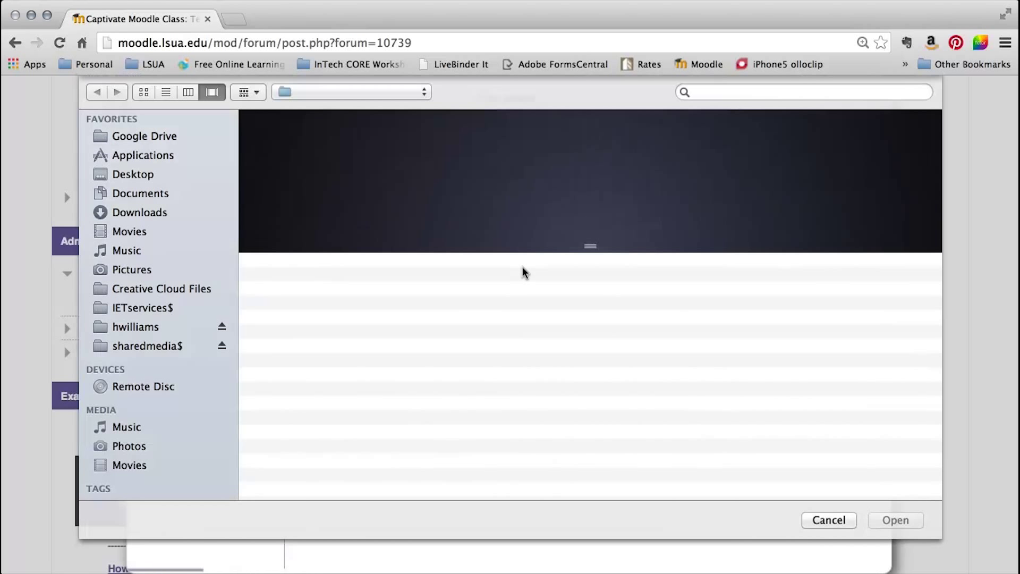
{"action": "left_click", "coordinate": [133, 270]}
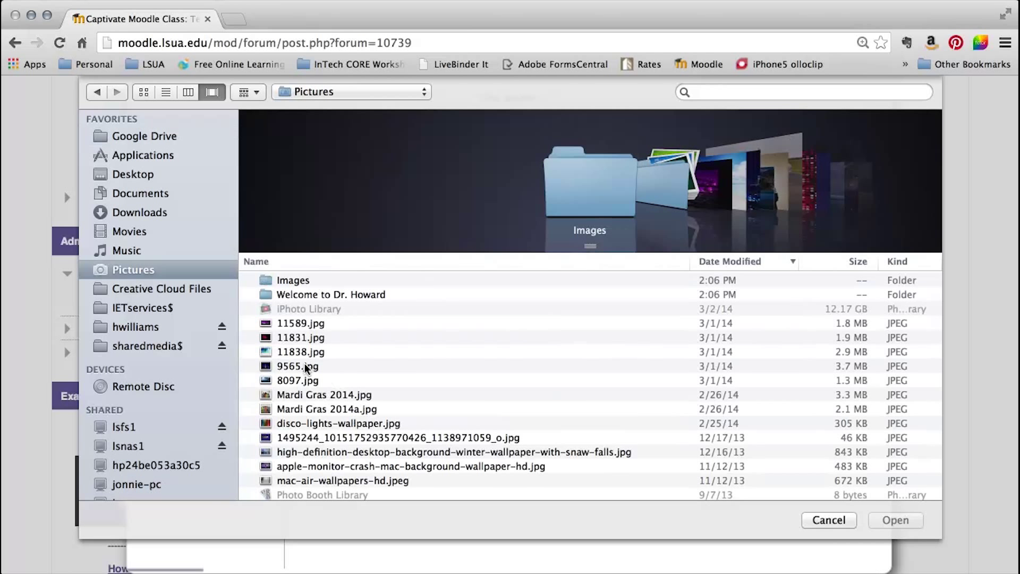
{"action": "left_click", "coordinate": [326, 424]}
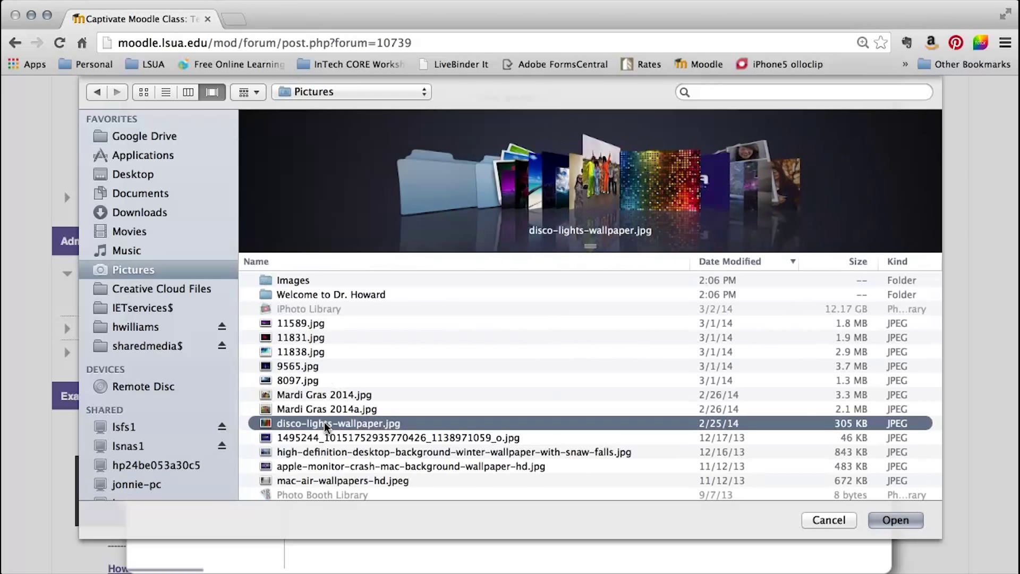
{"action": "left_click", "coordinate": [873, 520]}
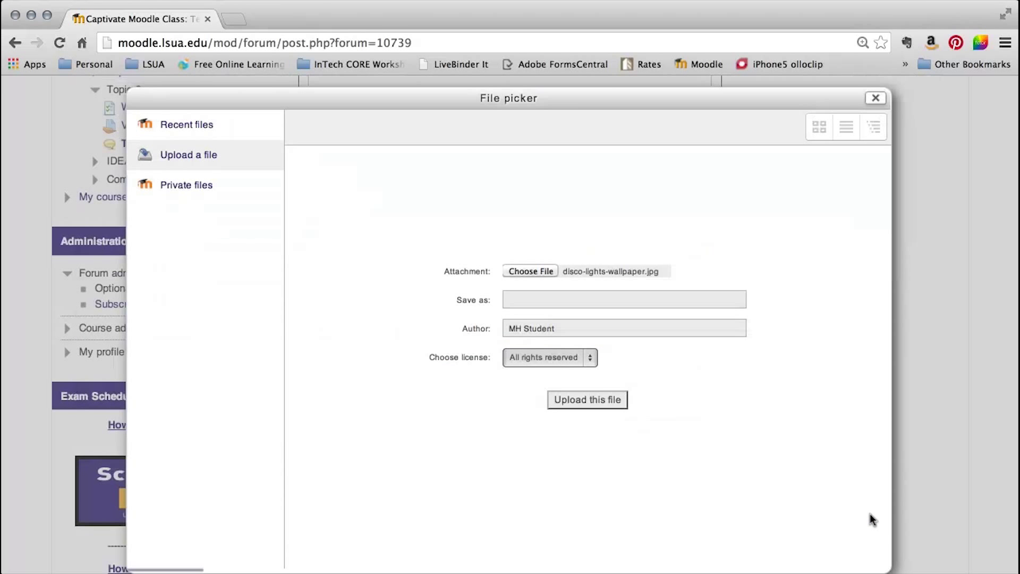
{"action": "left_click", "coordinate": [570, 299]}
{"action": "type", "text": "Forum#"}
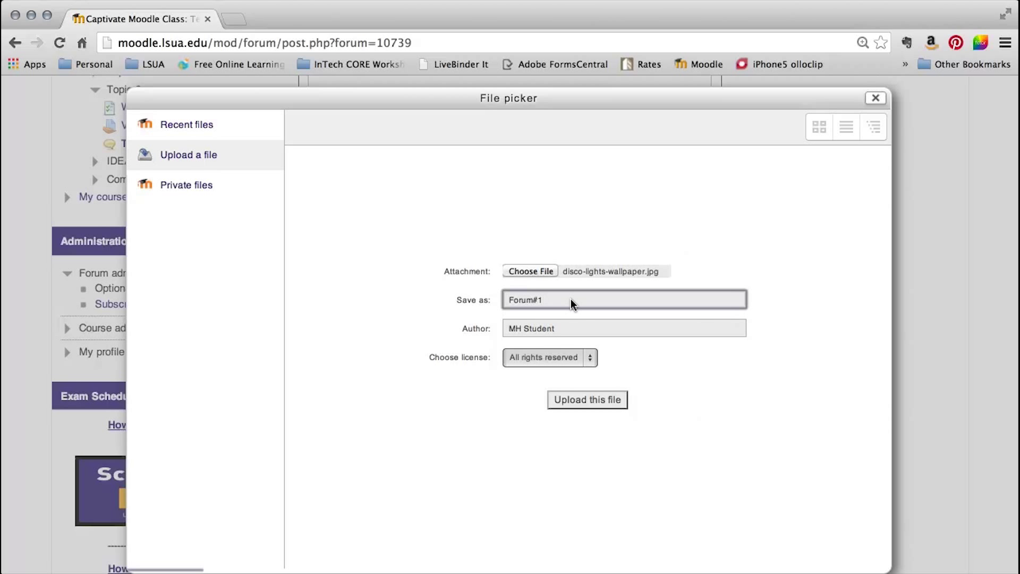
{"action": "type", "text": "1"}
{"action": "left_click", "coordinate": [574, 400]}
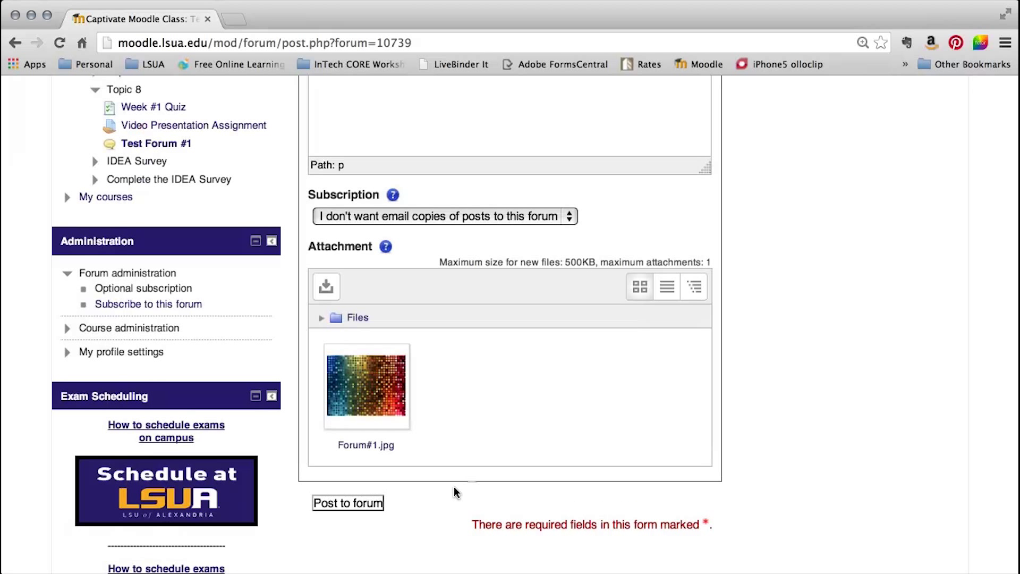
Publish the Forum #1 Response post and open the new discussion.
{"action": "left_click", "coordinate": [357, 503]}
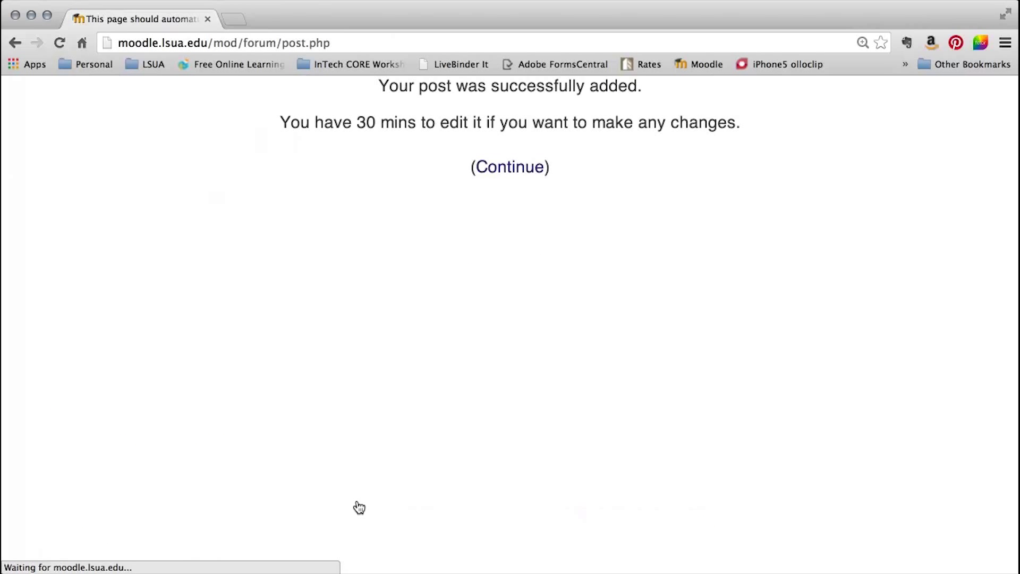
{"action": "left_click", "coordinate": [499, 160]}
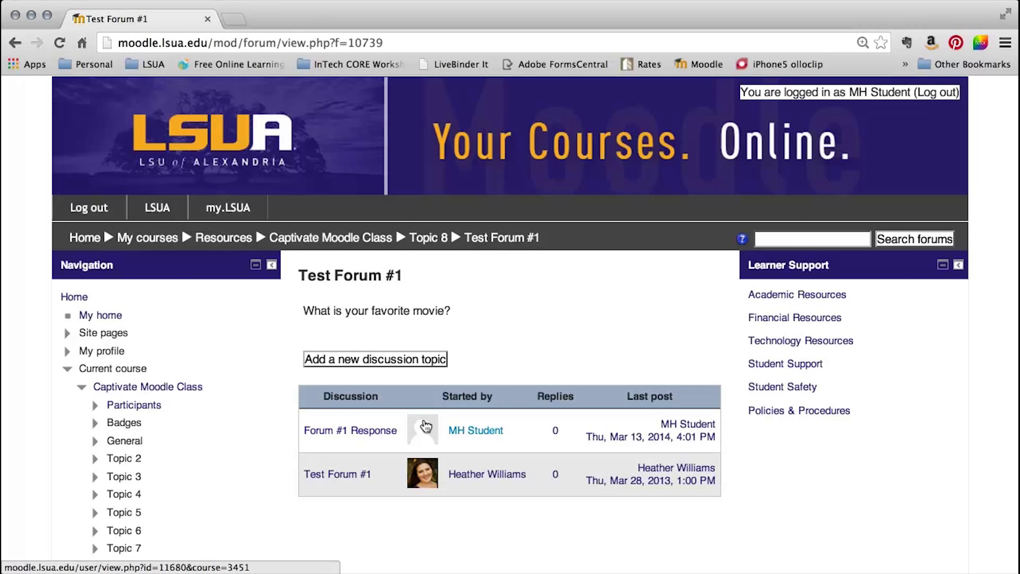
{"action": "left_click", "coordinate": [339, 430]}
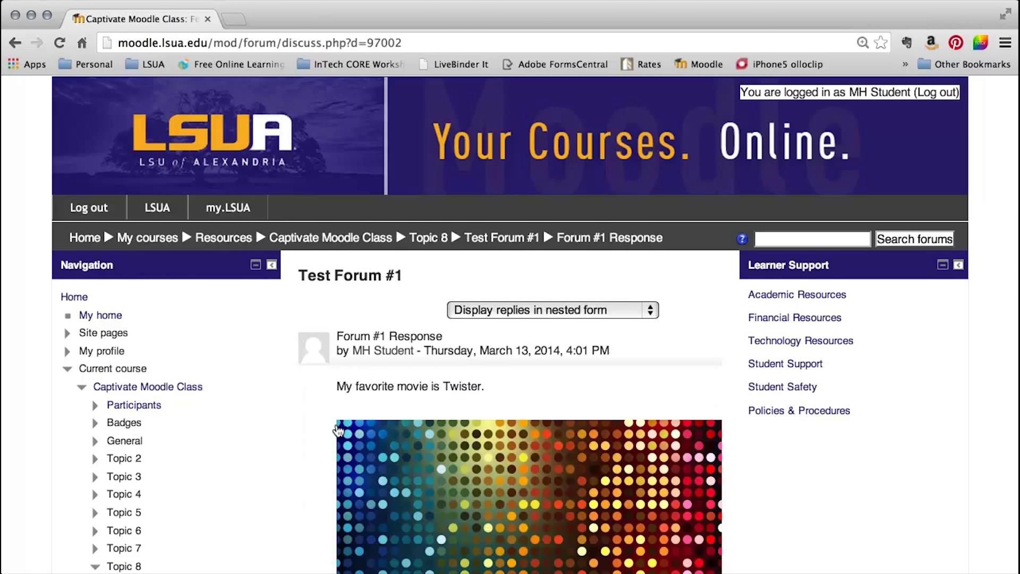
Review the posted discussion with its image, then return to the Test Forum #1 list.
{"action": "scroll", "coordinate": [338, 431], "scroll_direction": "down", "scroll_amount": 3}
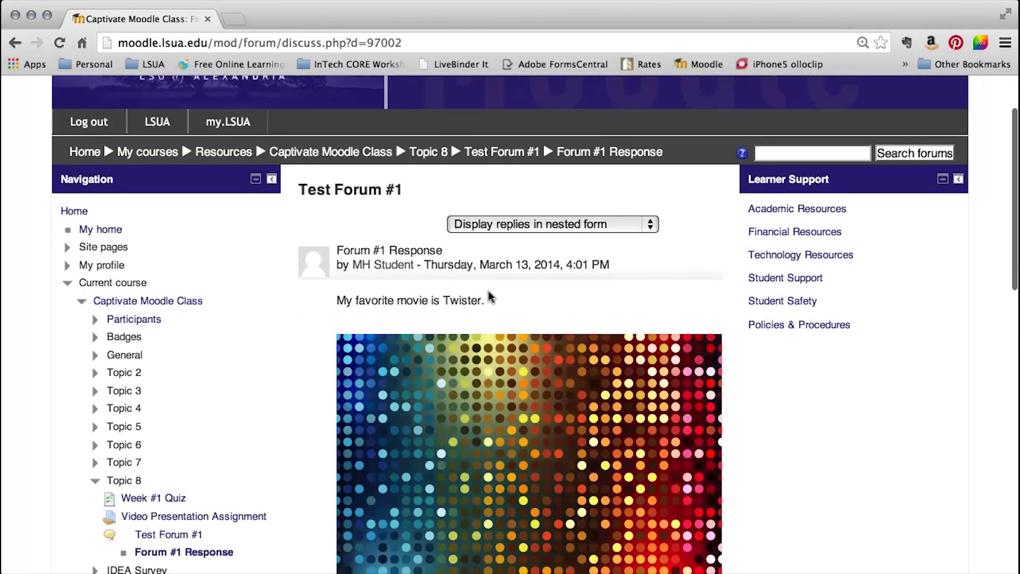
{"action": "scroll", "coordinate": [489, 291], "scroll_direction": "down", "scroll_amount": 3}
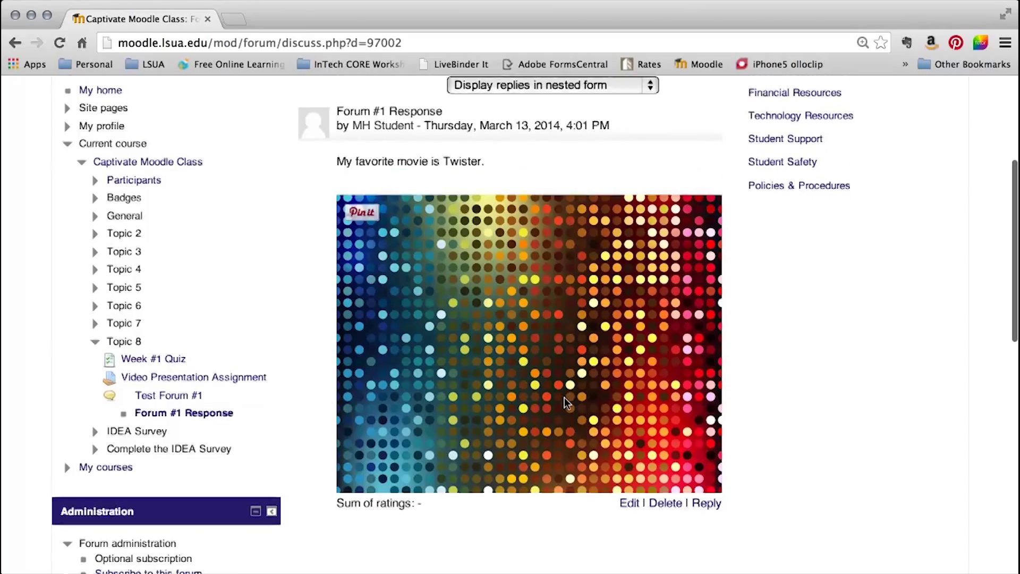
{"action": "scroll", "coordinate": [564, 398], "scroll_direction": "down", "scroll_amount": 1}
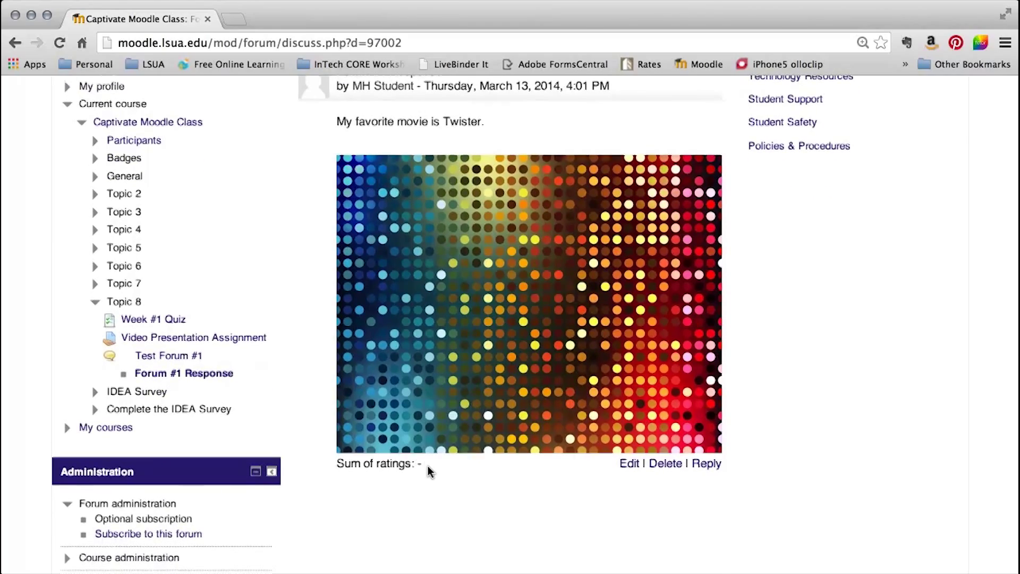
{"action": "scroll", "coordinate": [429, 466], "scroll_direction": "up", "scroll_amount": 3}
{"action": "scroll", "coordinate": [428, 466], "scroll_direction": "down", "scroll_amount": 3}
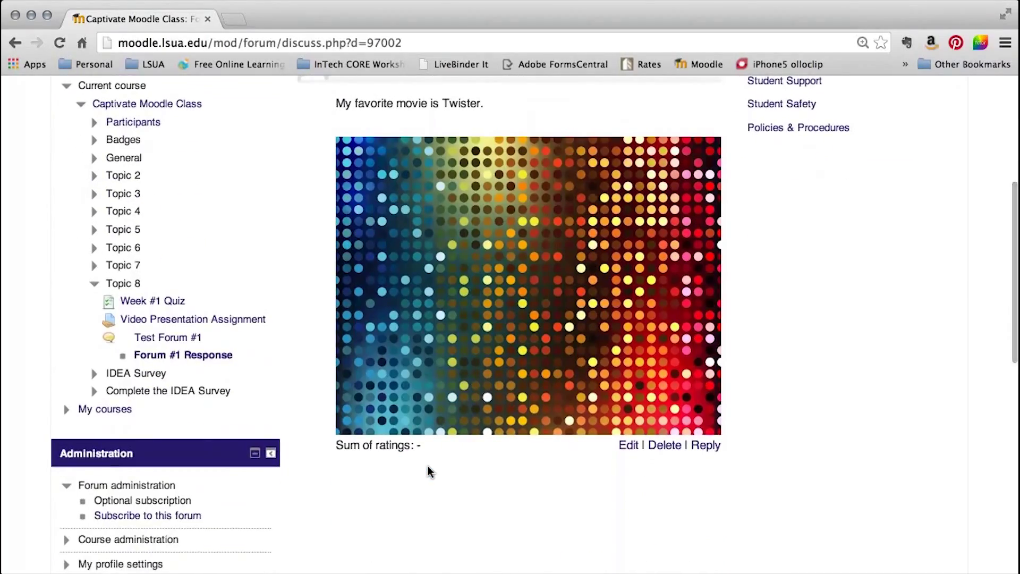
{"action": "scroll", "coordinate": [428, 465], "scroll_direction": "up", "scroll_amount": 2}
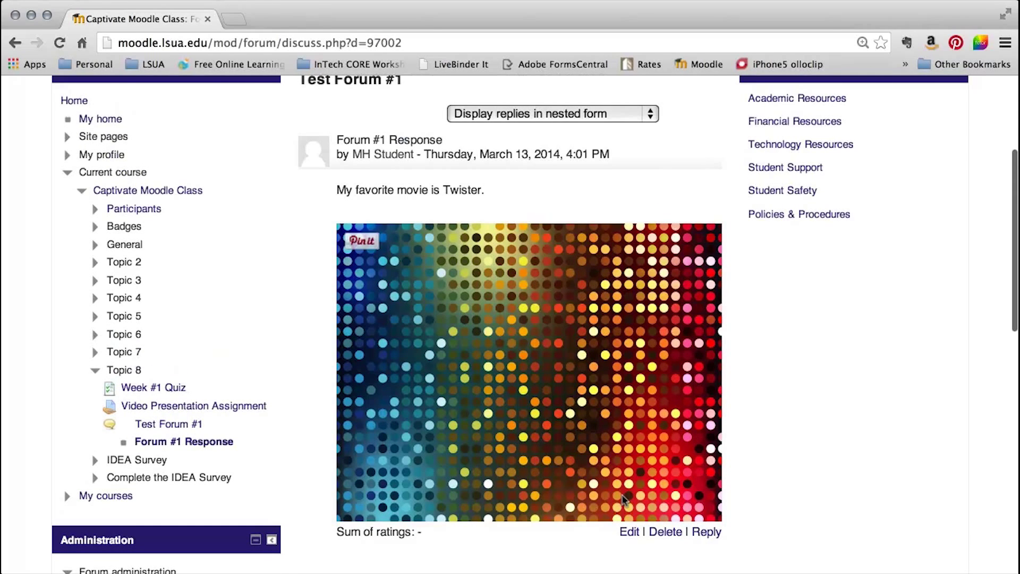
{"action": "scroll", "coordinate": [701, 529], "scroll_direction": "up", "scroll_amount": 3}
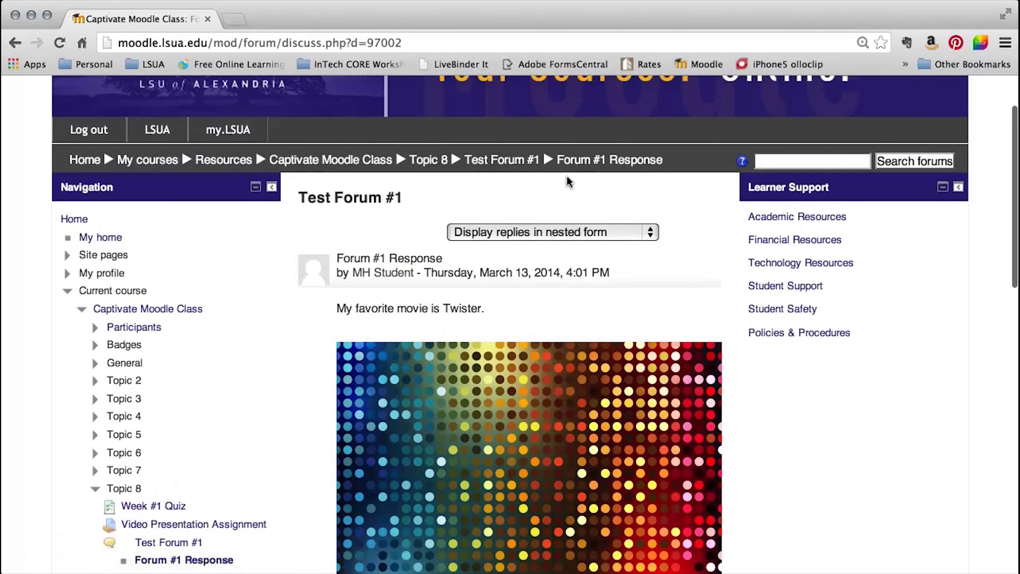
{"action": "left_click", "coordinate": [507, 160]}
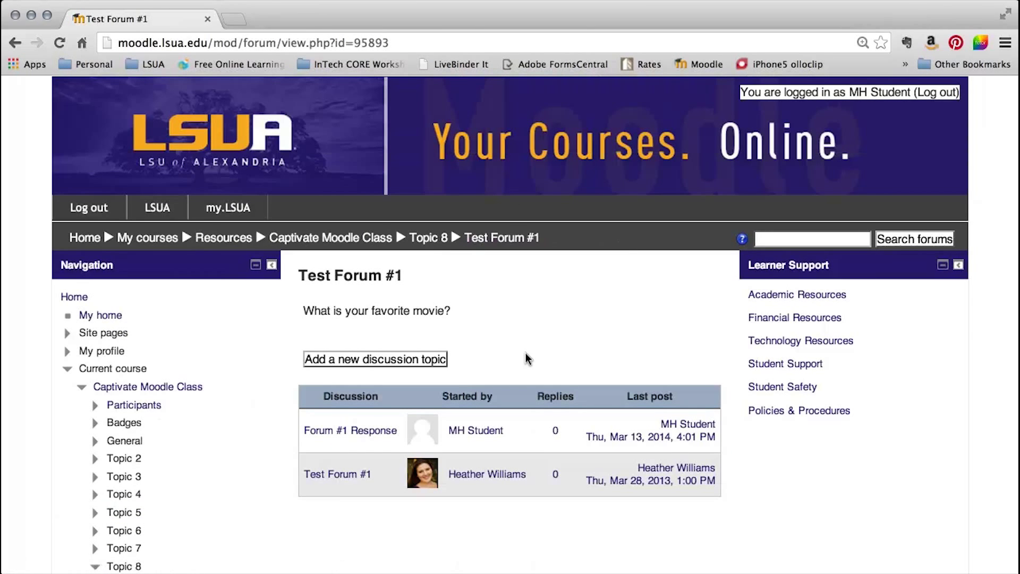
Reply 'I love the movie Twister.' to the original Test Forum #1 discussion and post it.
{"action": "scroll", "coordinate": [528, 360], "scroll_direction": "down", "scroll_amount": 1}
{"action": "left_click", "coordinate": [345, 458]}
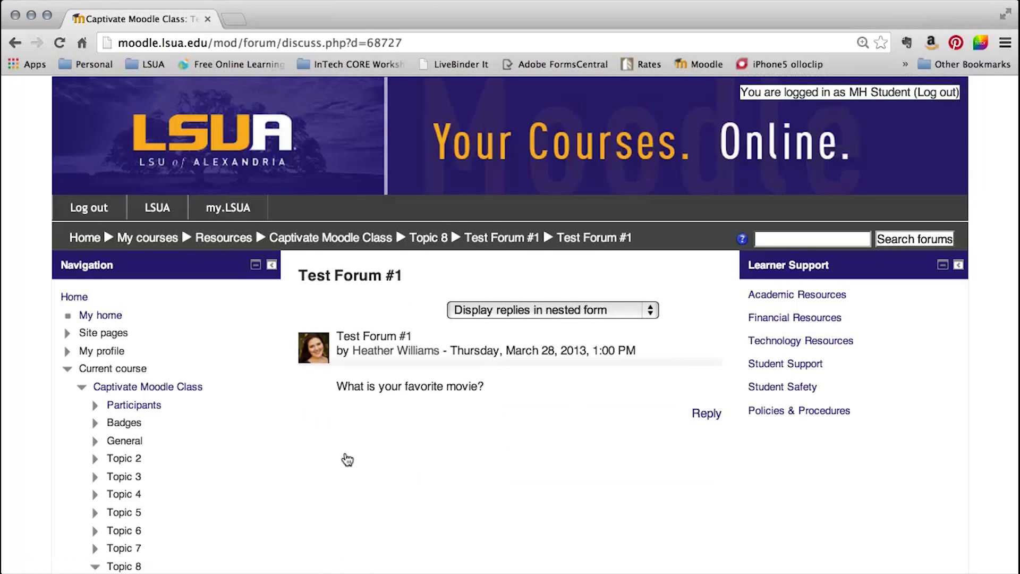
{"action": "left_click", "coordinate": [699, 414]}
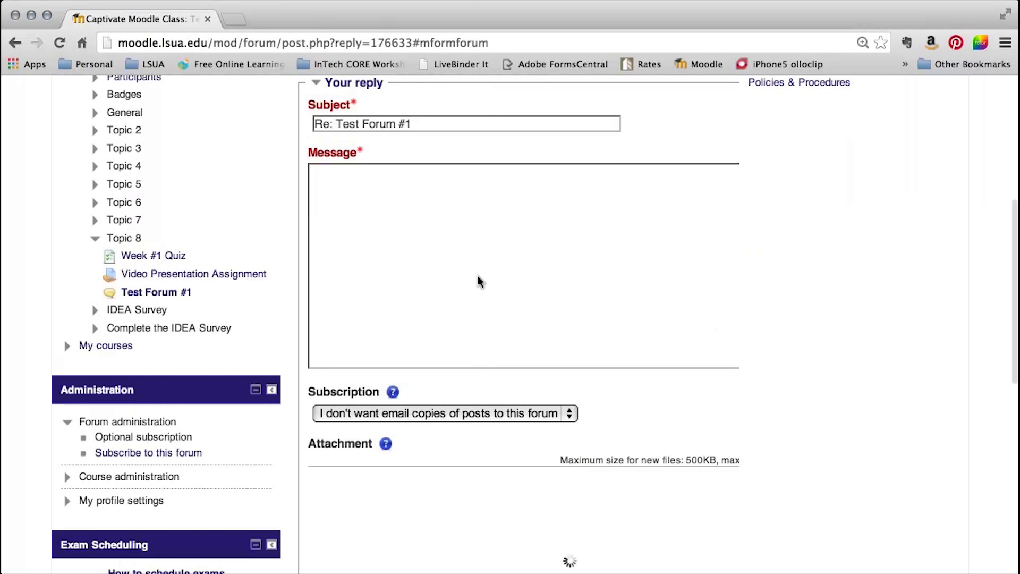
{"action": "left_click", "coordinate": [438, 284]}
{"action": "type", "text": "I love the mo"}
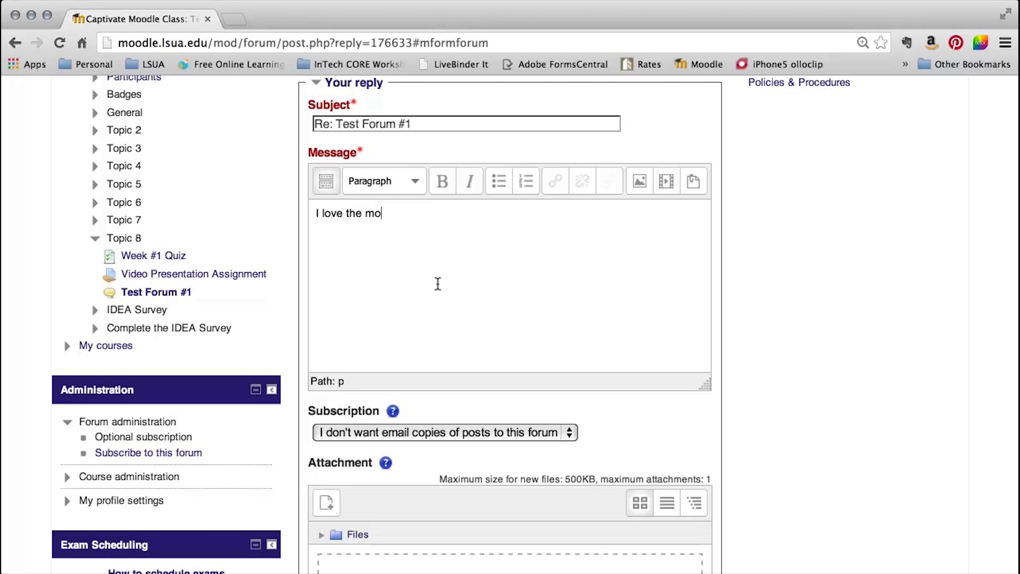
{"action": "type", "text": "vie Twi"}
{"action": "scroll", "coordinate": [453, 321], "scroll_direction": "down", "scroll_amount": 5}
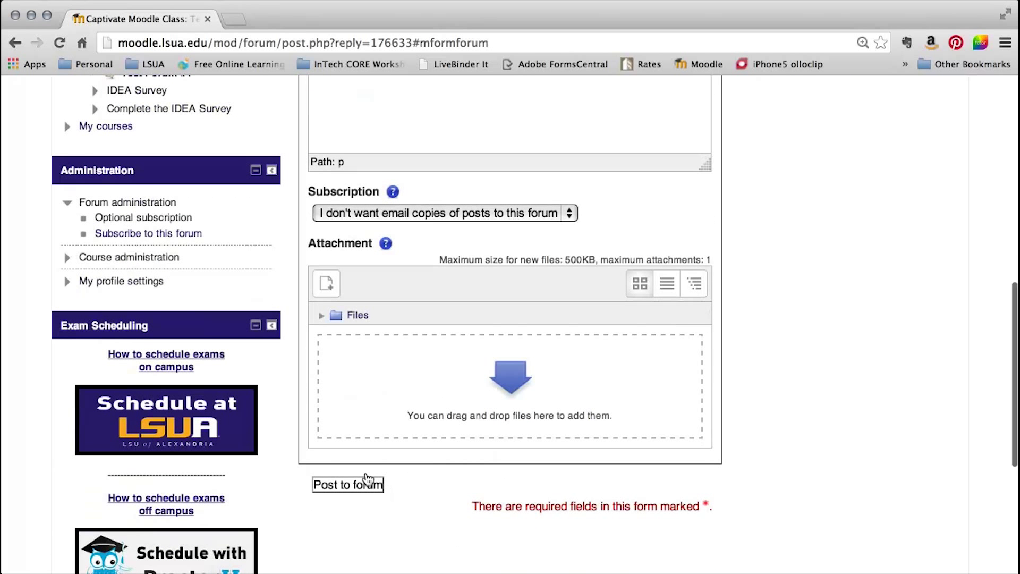
{"action": "left_click", "coordinate": [364, 484]}
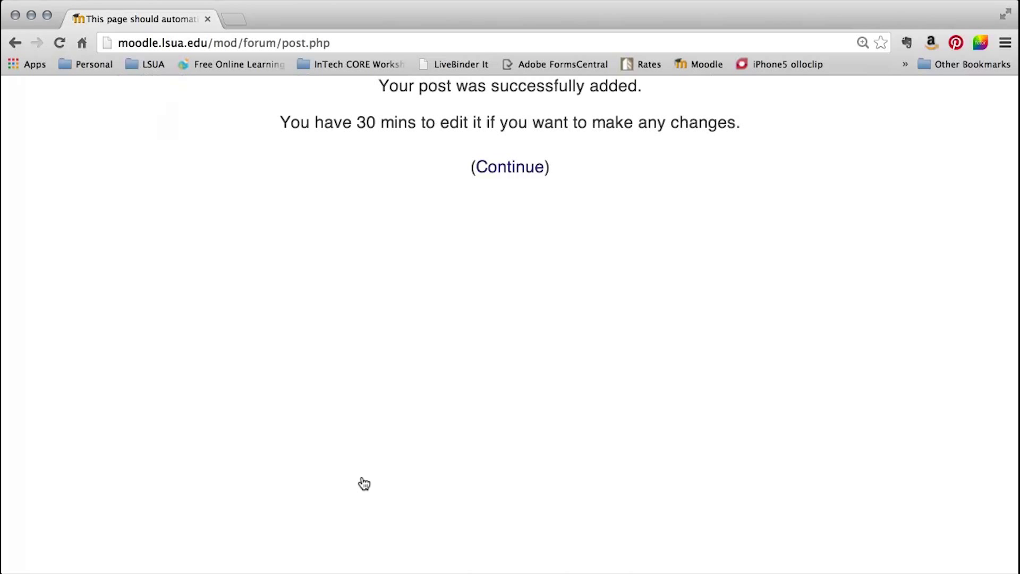
{"action": "left_click", "coordinate": [522, 165]}
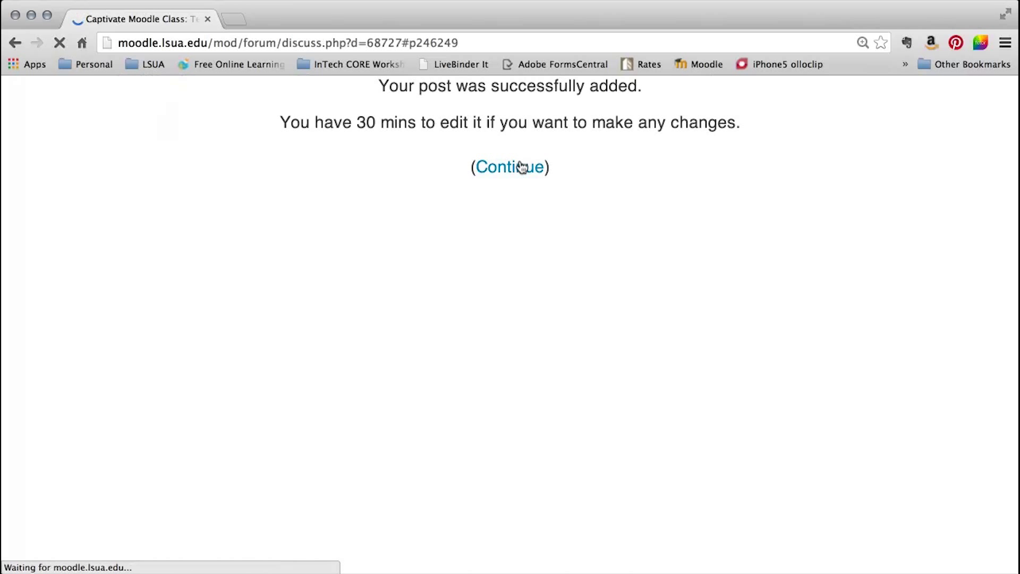
{"action": "scroll", "coordinate": [557, 270], "scroll_direction": "up", "scroll_amount": 3}
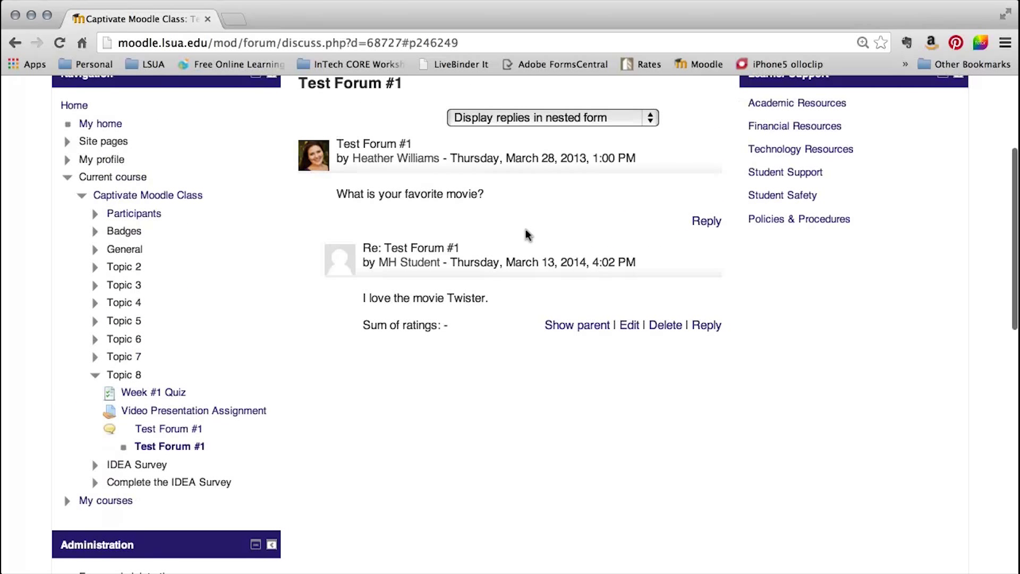
{"action": "scroll", "coordinate": [419, 267], "scroll_direction": "up", "scroll_amount": 2}
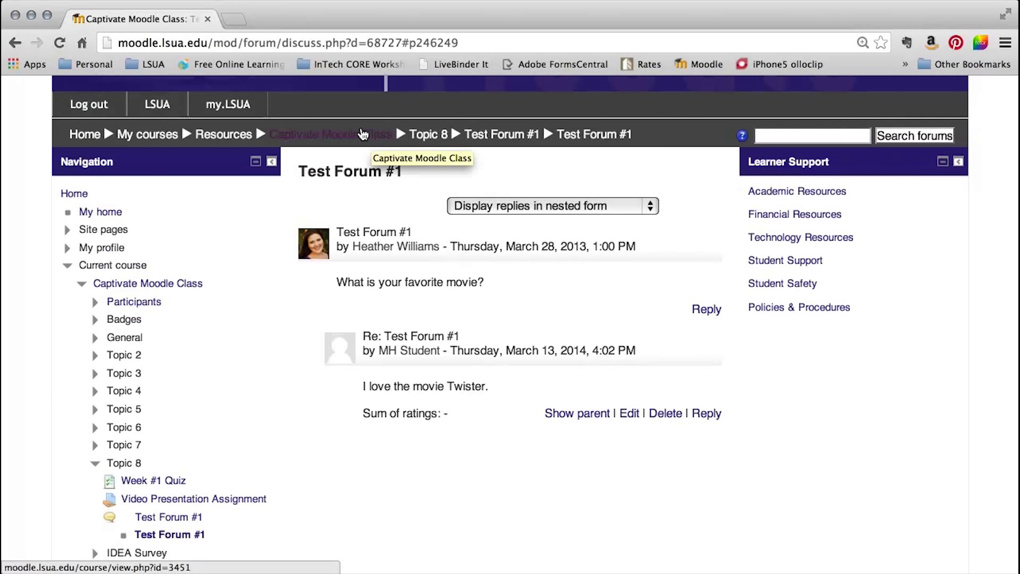
Return to the Captivate Moodle Class course page and scroll to Recent activity.
{"action": "left_click", "coordinate": [363, 134]}
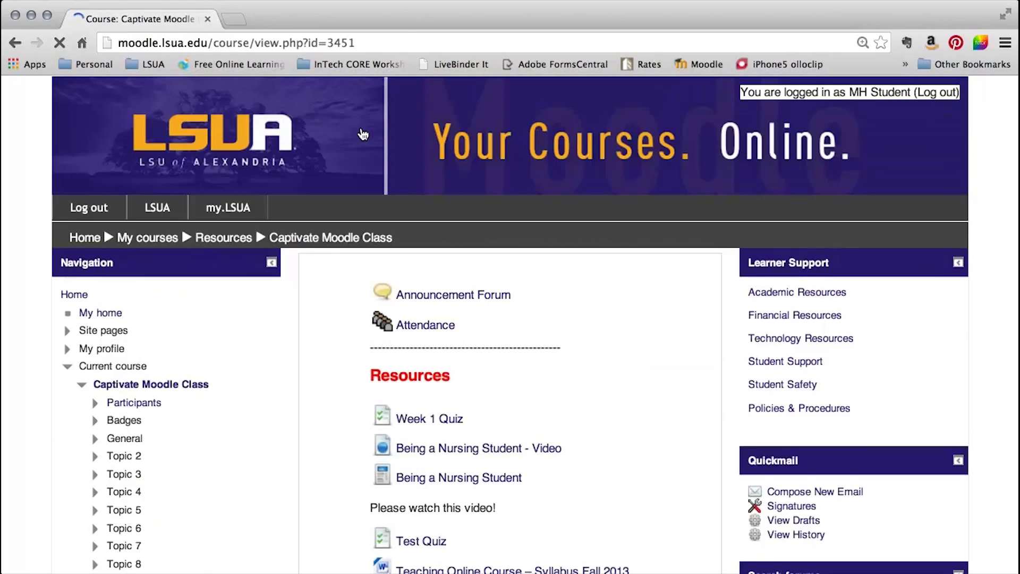
{"action": "scroll", "coordinate": [333, 291], "scroll_direction": "down", "scroll_amount": 10}
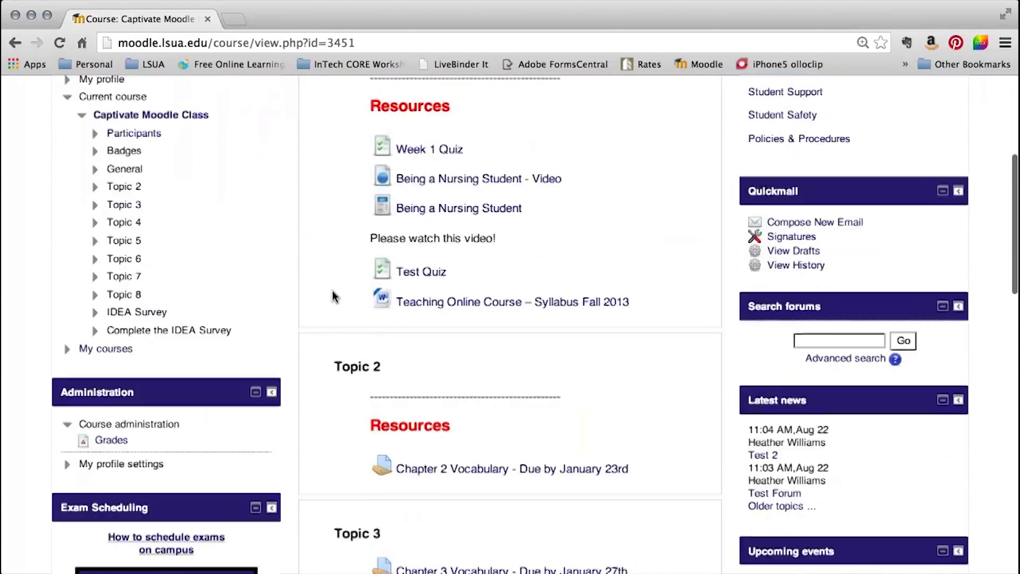
{"action": "scroll", "coordinate": [333, 296], "scroll_direction": "down", "scroll_amount": 1}
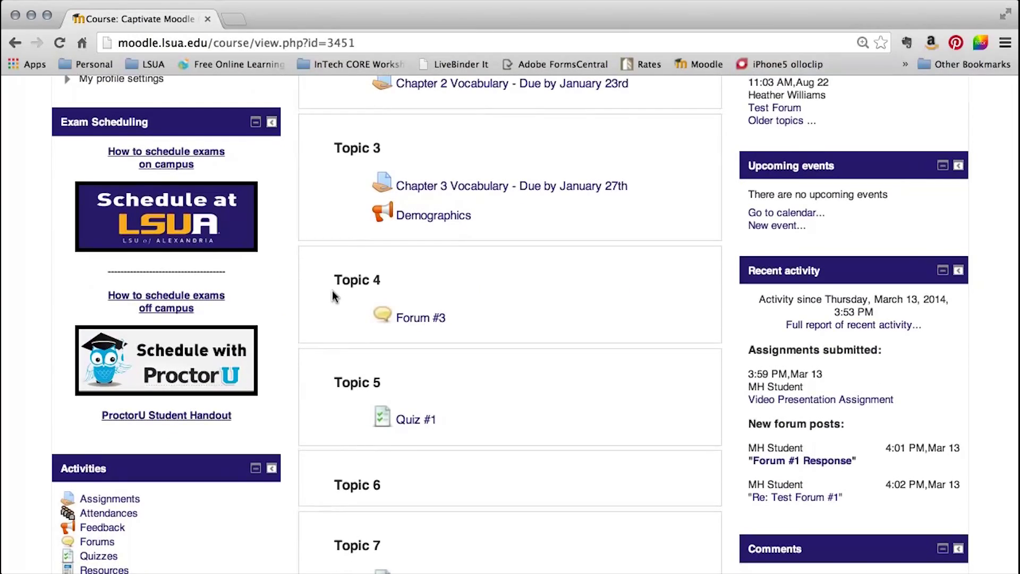